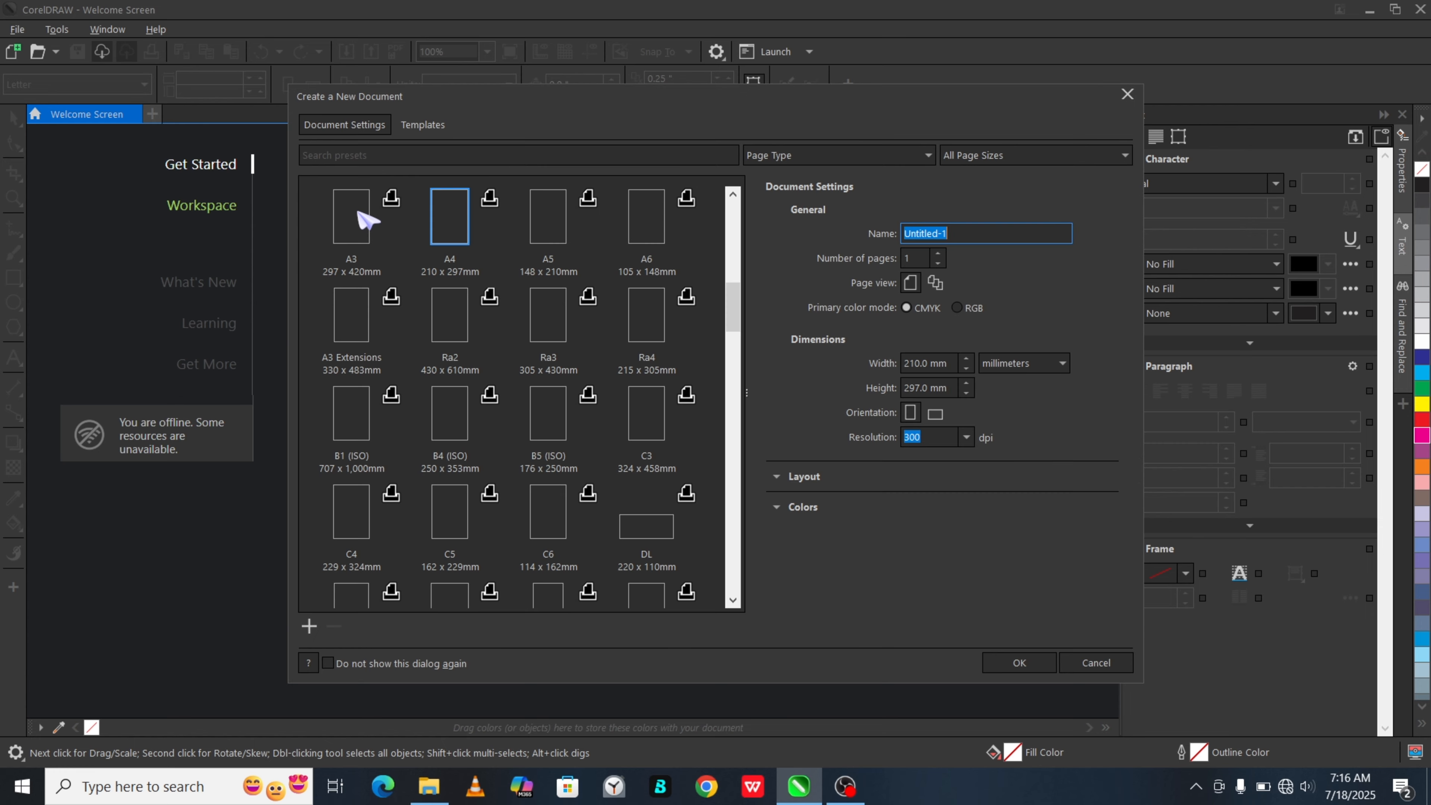
Create a new A4 portrait document in CMYK at 300 dpi and choose the DC Angels magazine PDF for import
left_click(1023, 665)
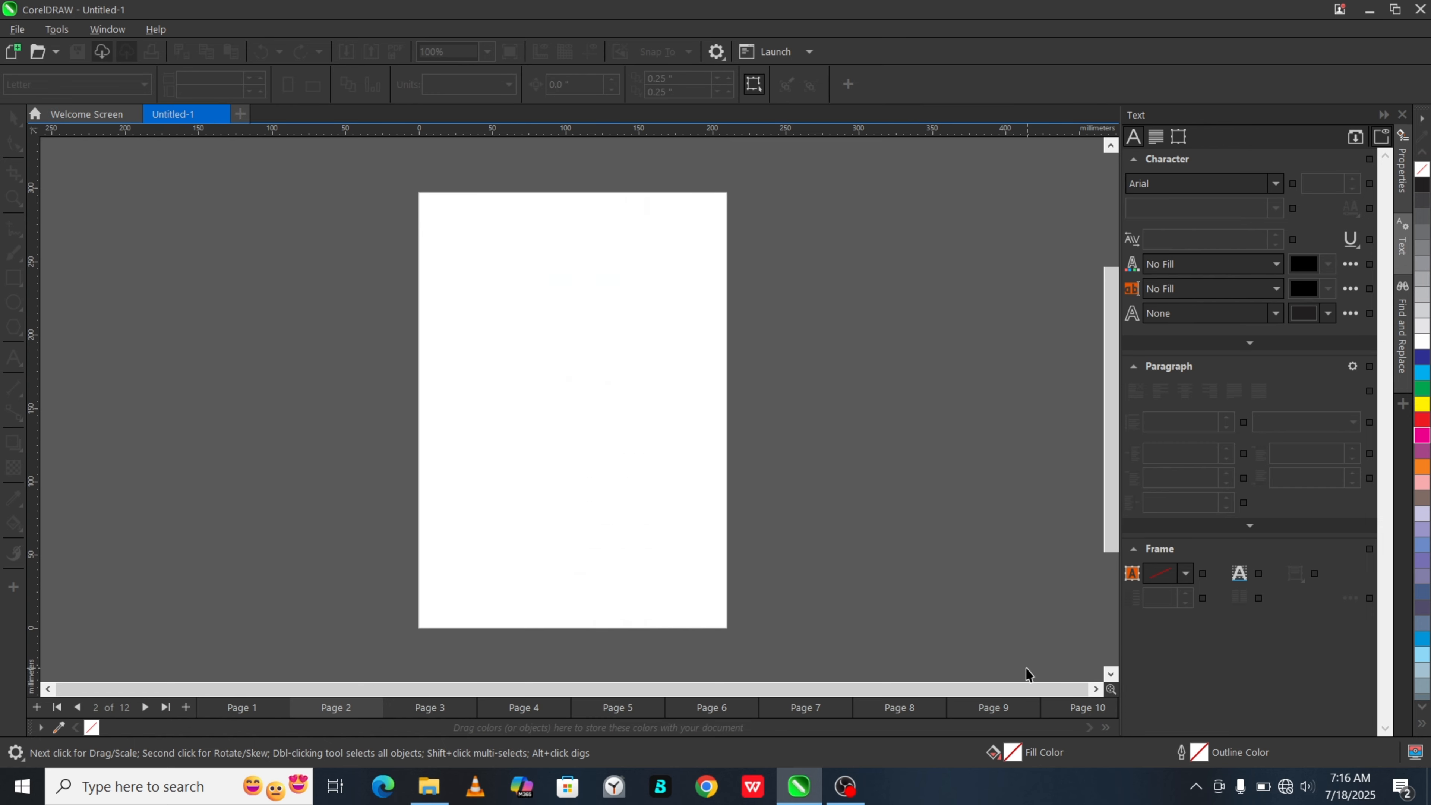
left_click(17, 29)
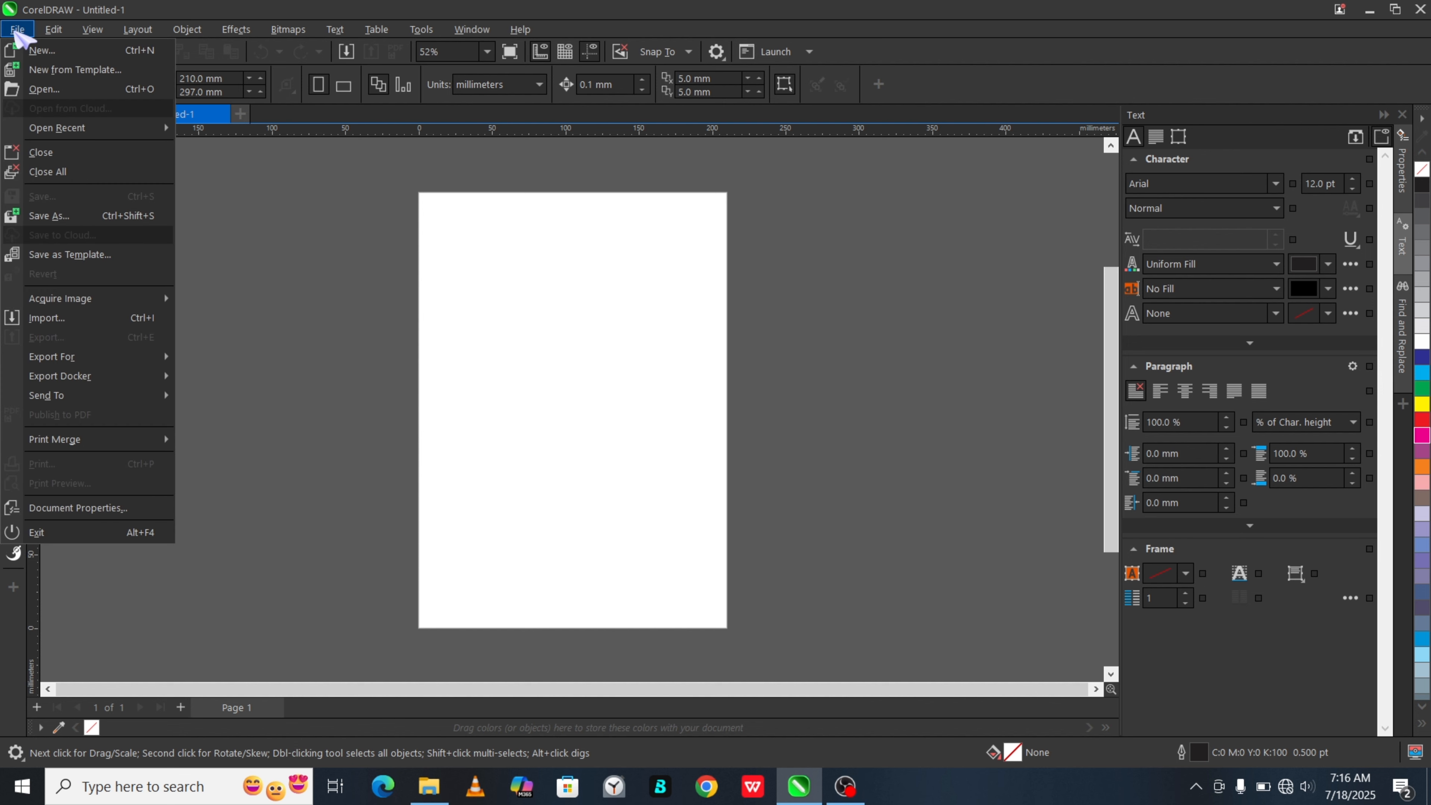
left_click(86, 319)
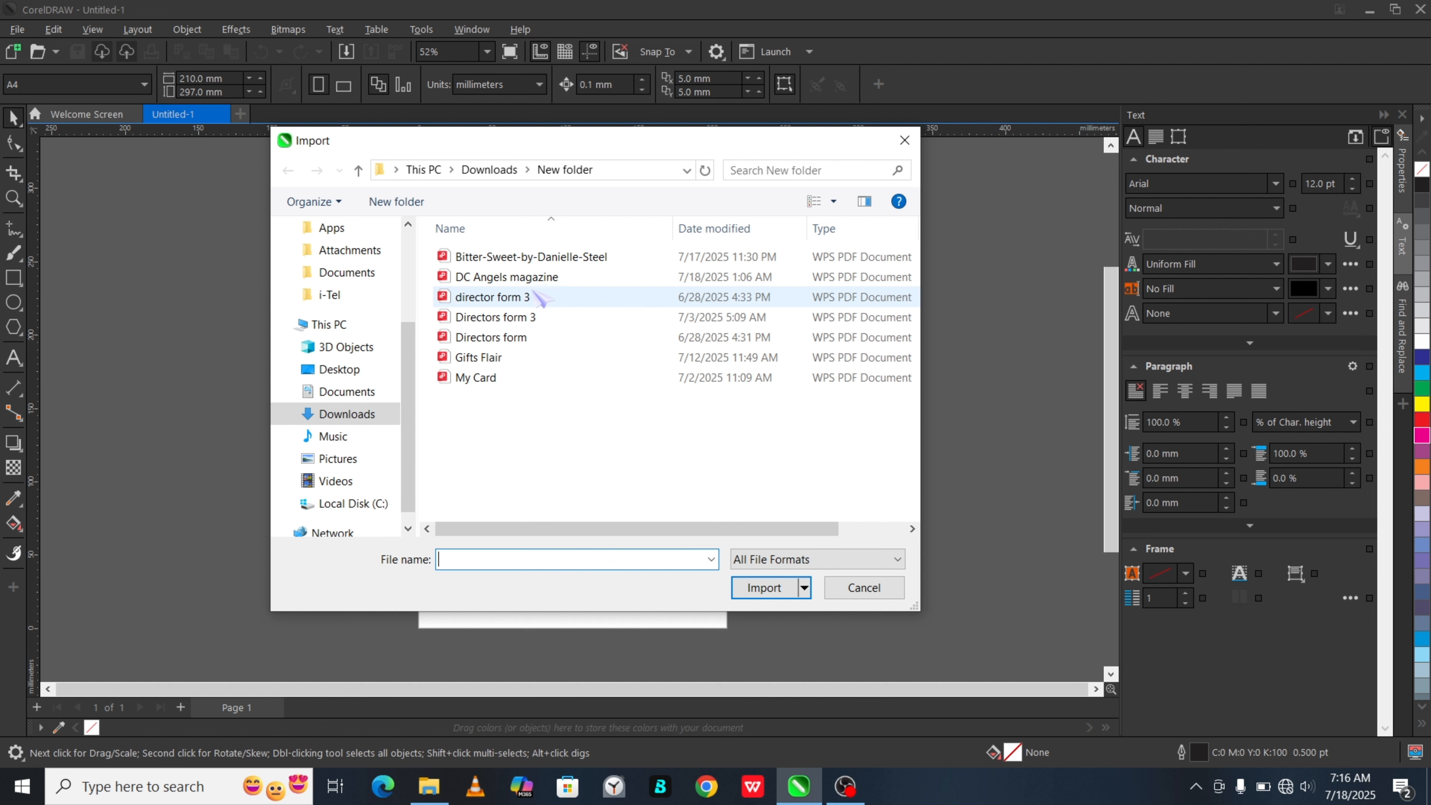
left_click(505, 279)
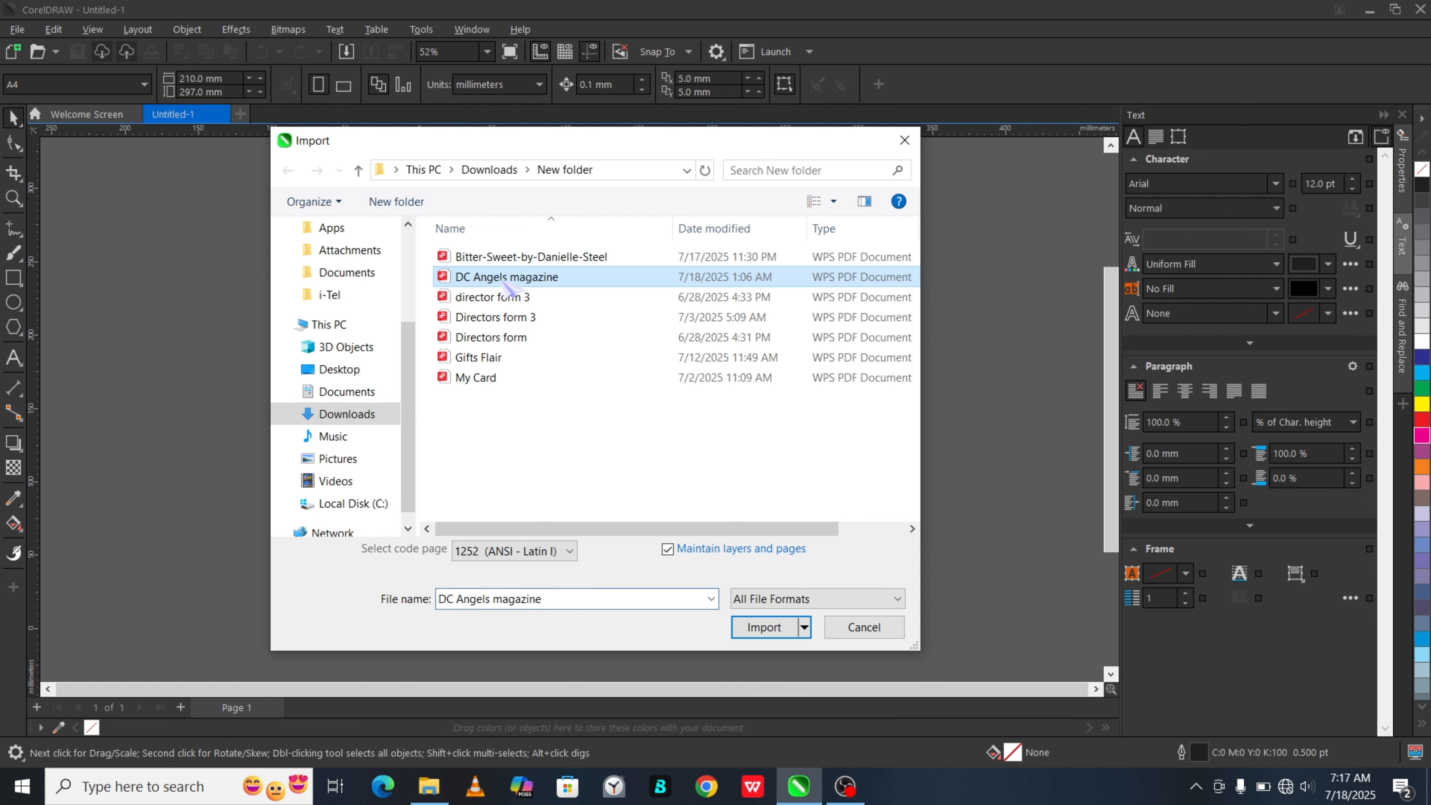
left_click(761, 630)
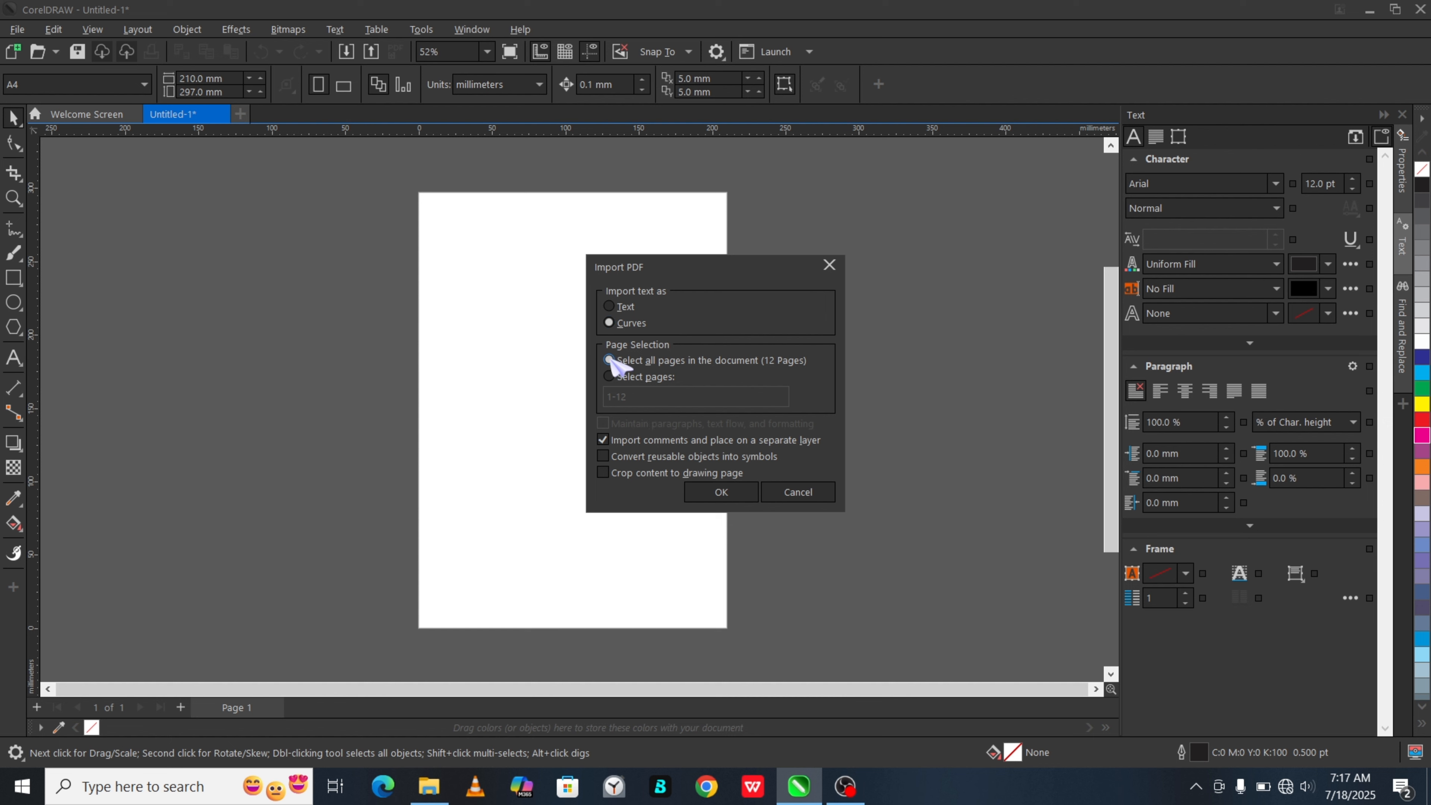
Import all pages of the PDF as curves with comments on a separate layer, centre them on the page and deselect
left_click(609, 360)
left_click(602, 439)
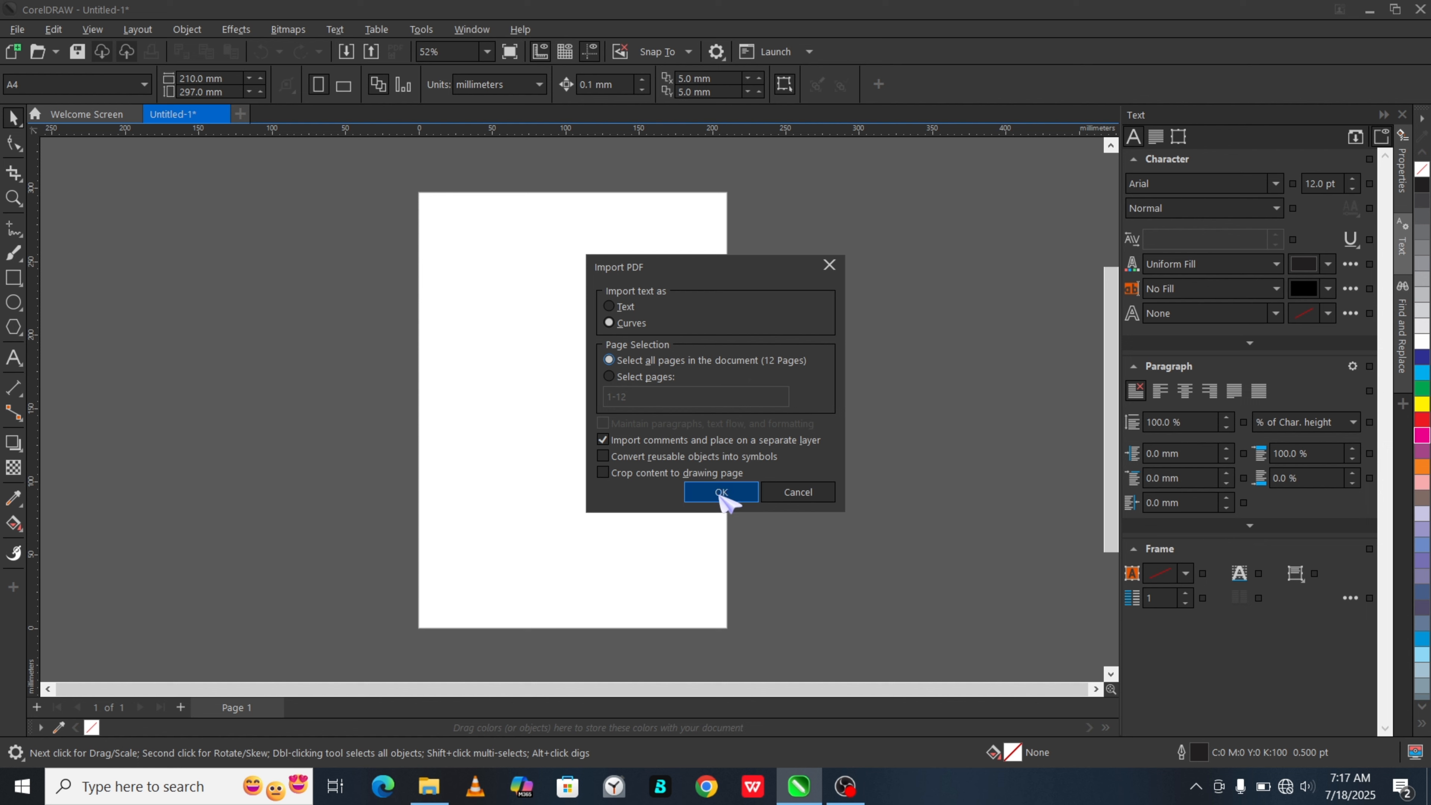
left_click(726, 499)
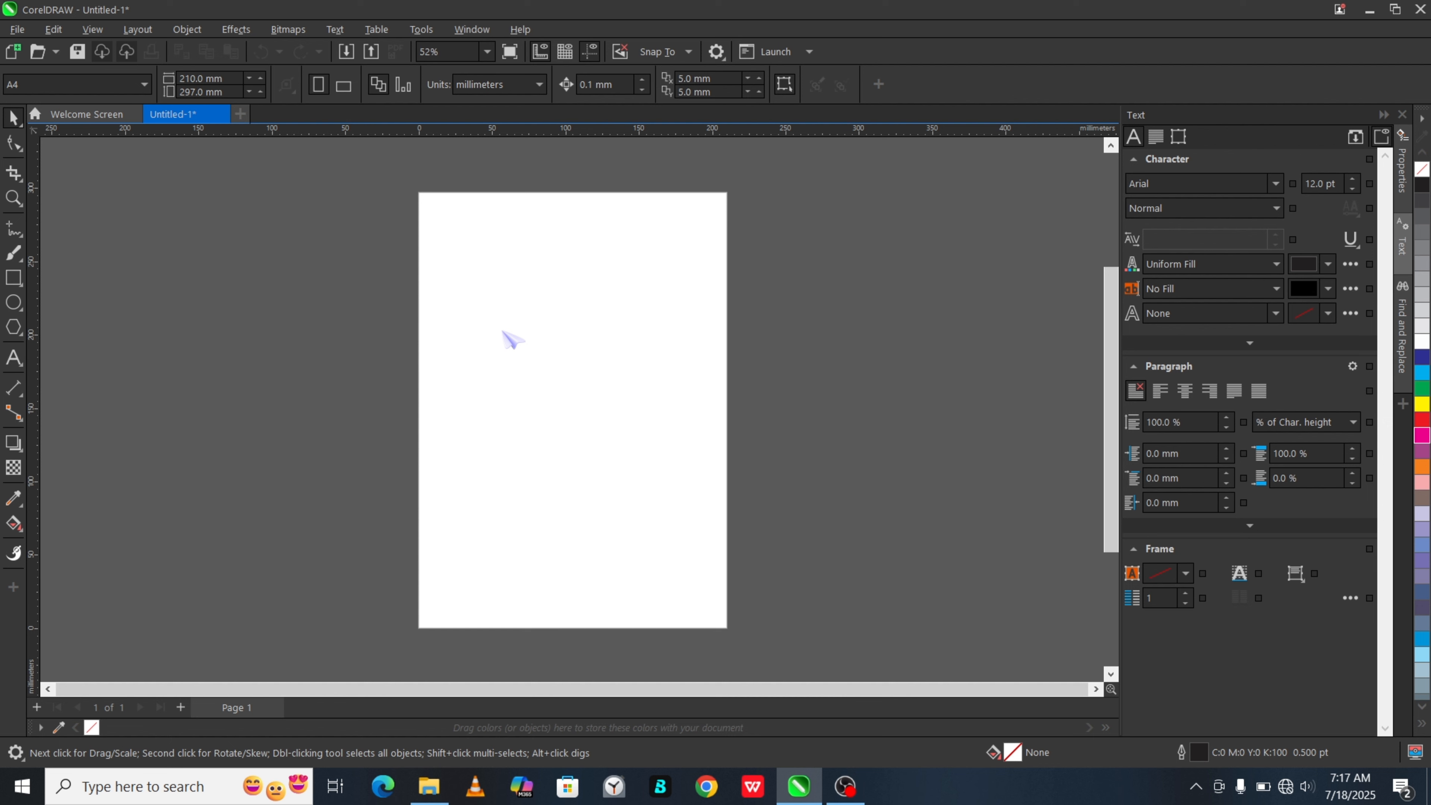
left_click(502, 331)
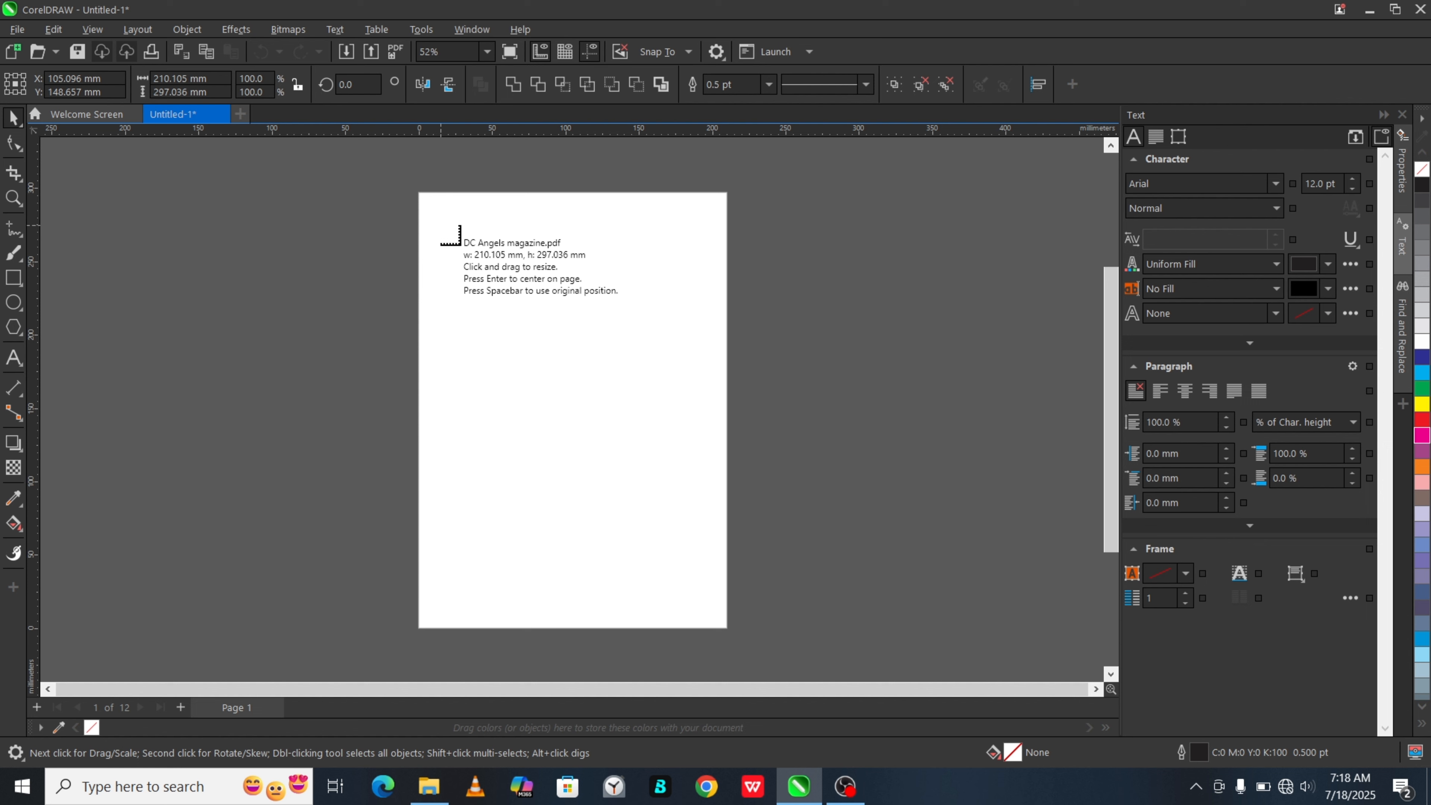
key("Return")
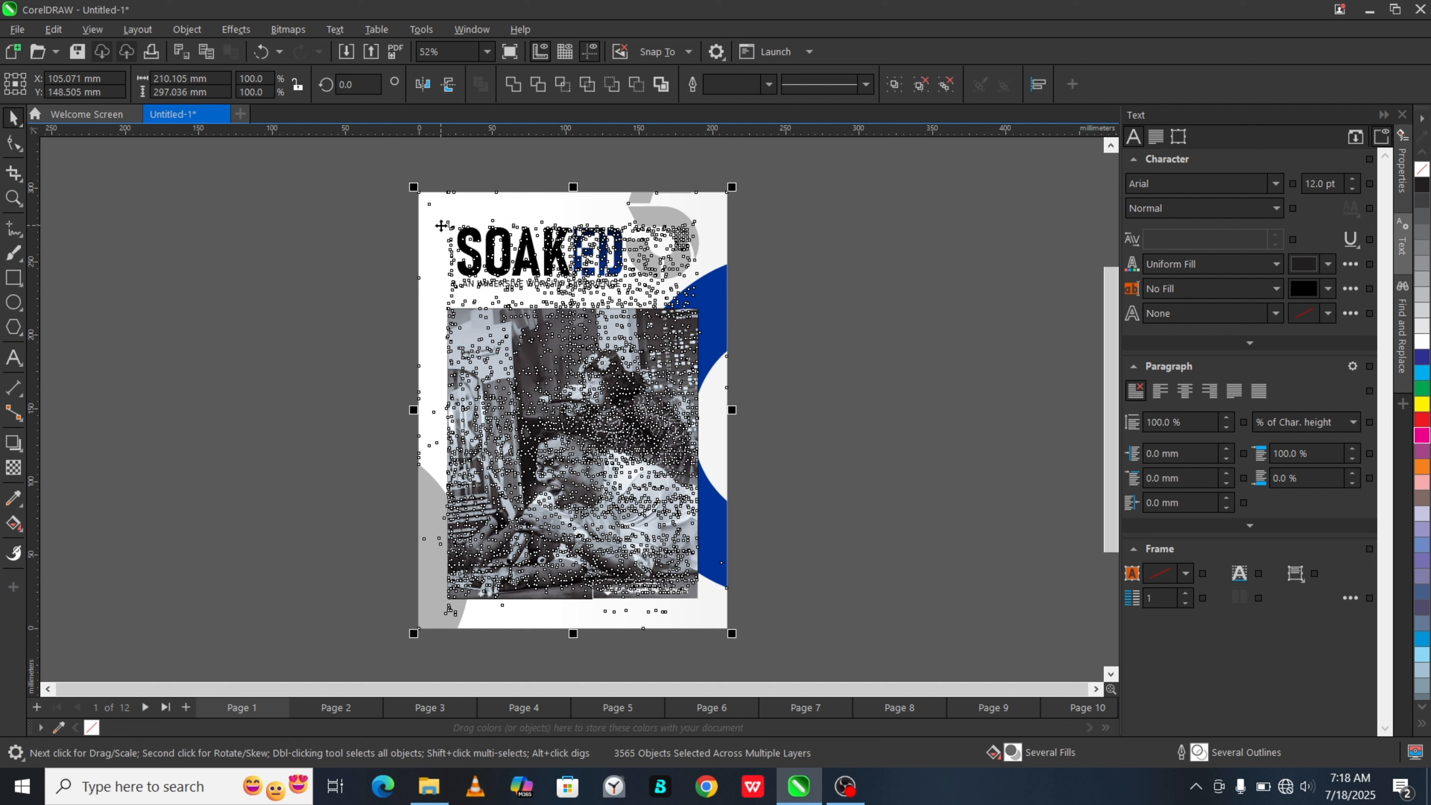
left_click(363, 242)
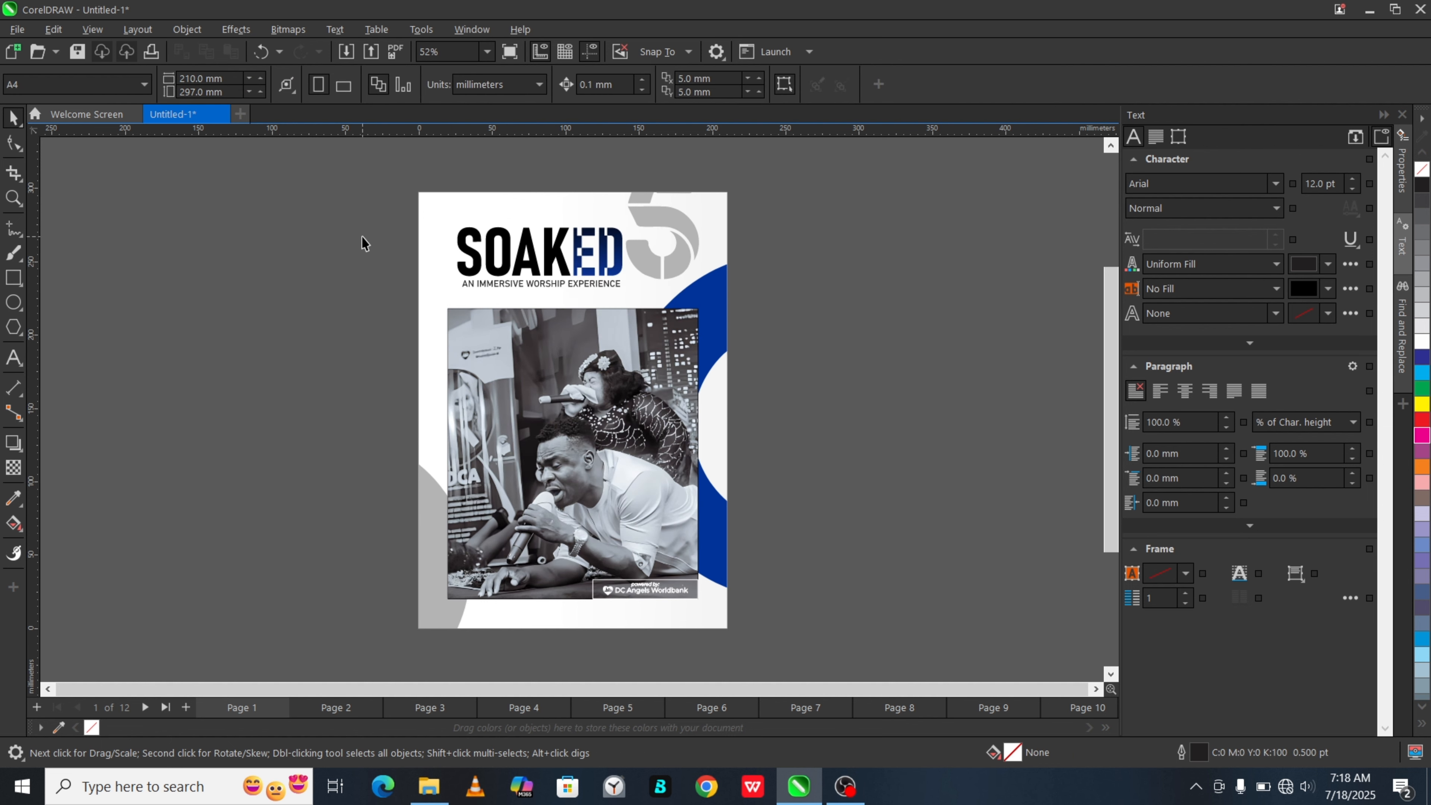
Look through pages 2, 3 and 4 of the imported magazine
left_click(322, 708)
left_click(442, 712)
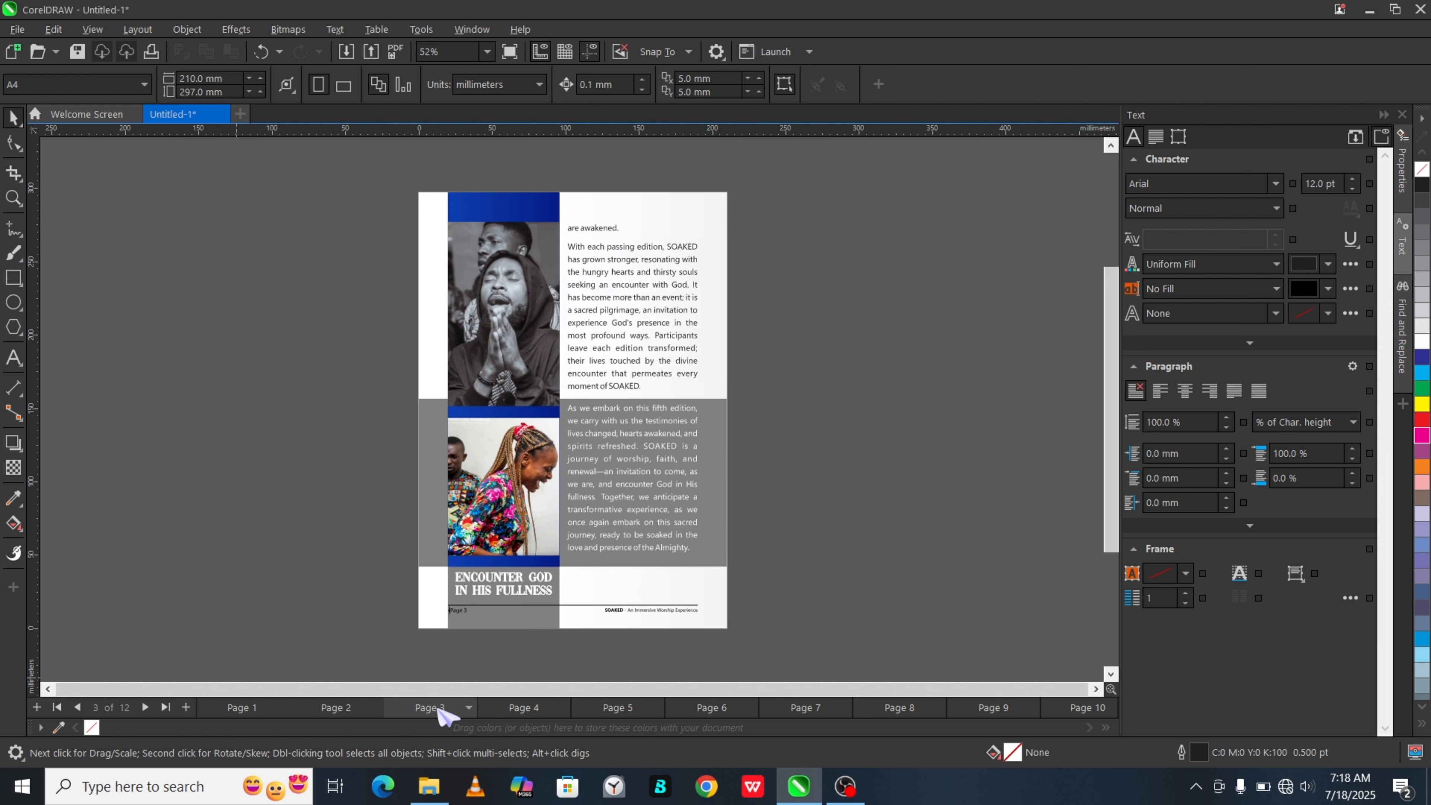
left_click(522, 707)
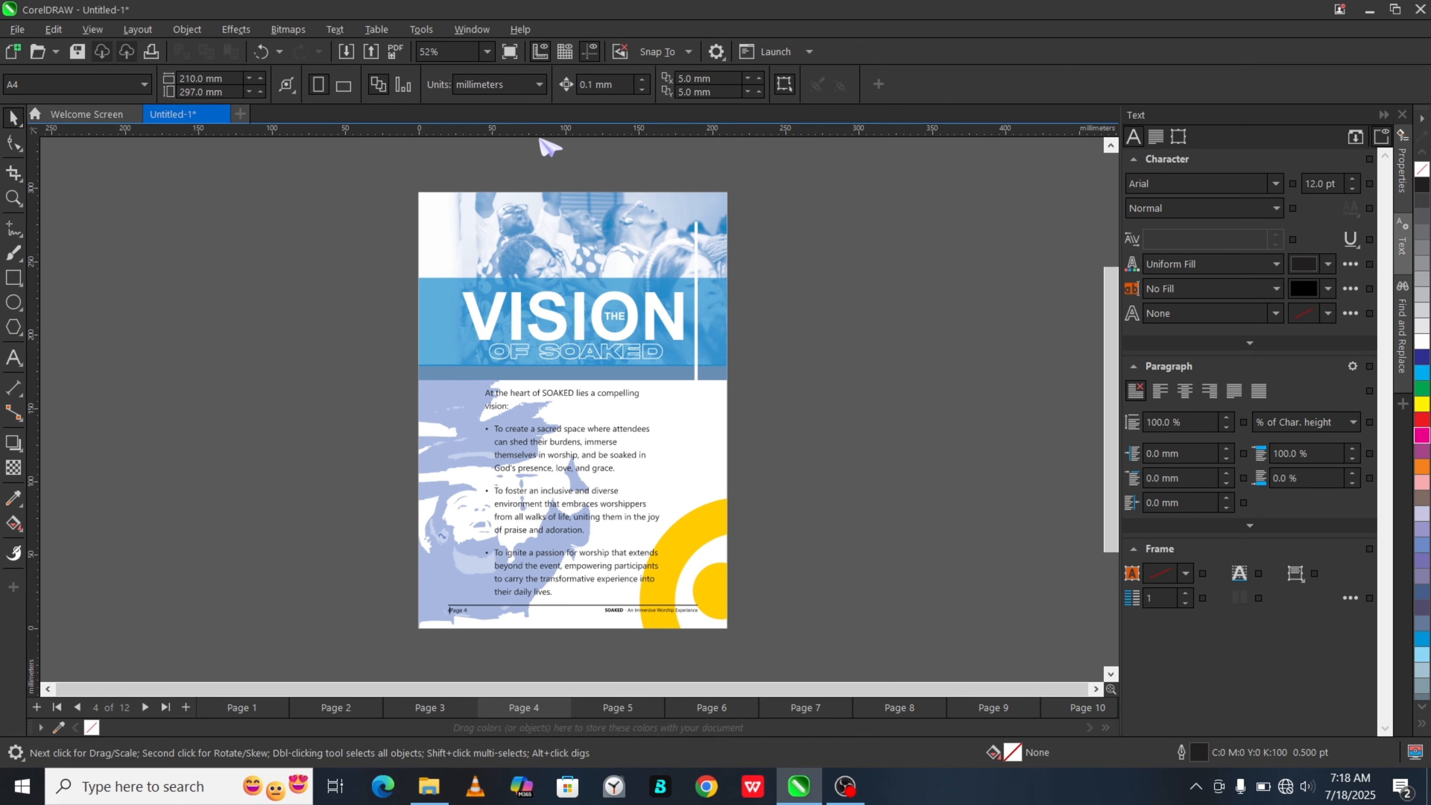
Create a second A4 document and choose the DC Angels magazine PDF for import into it
left_click(243, 115)
left_click(1008, 661)
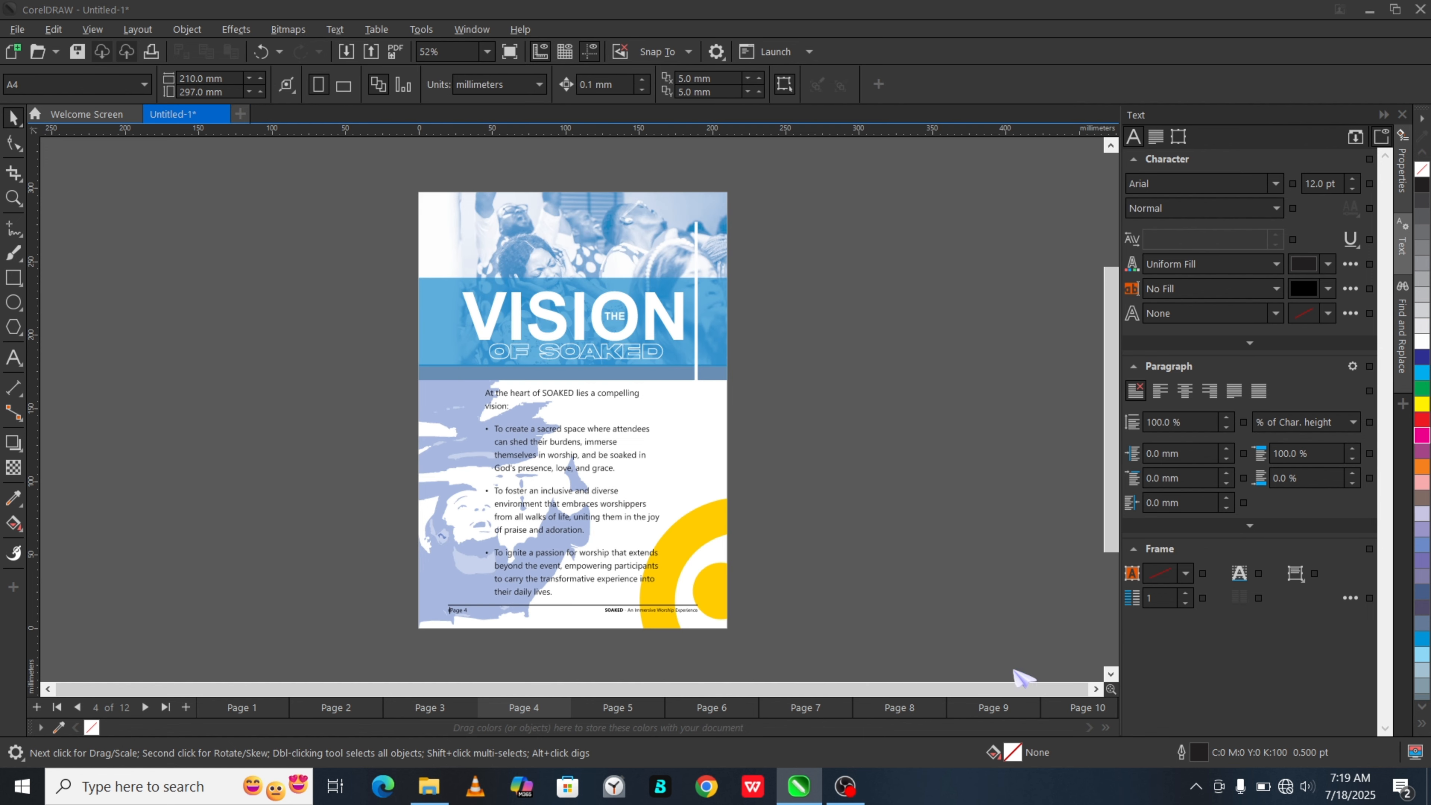
left_click(17, 30)
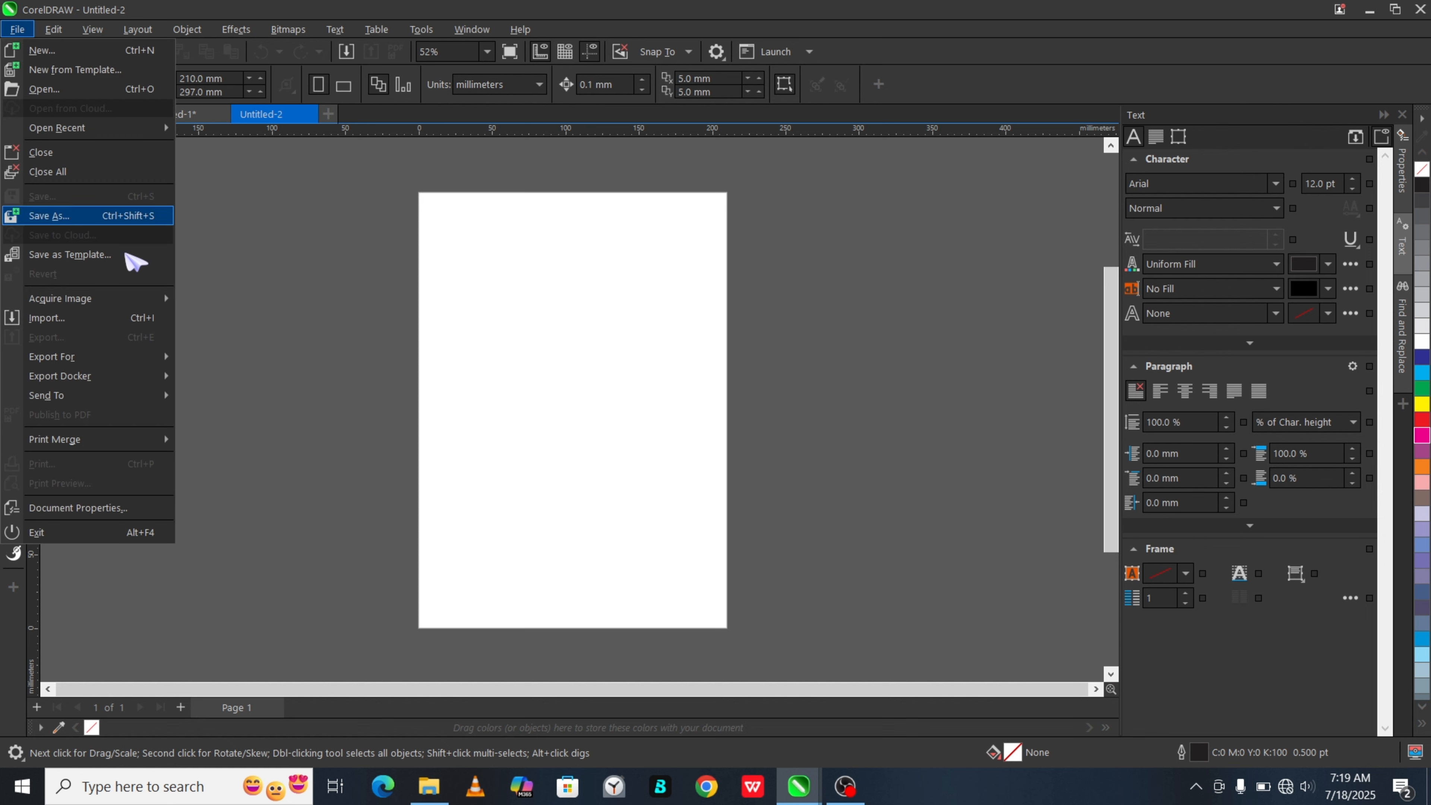
left_click(102, 319)
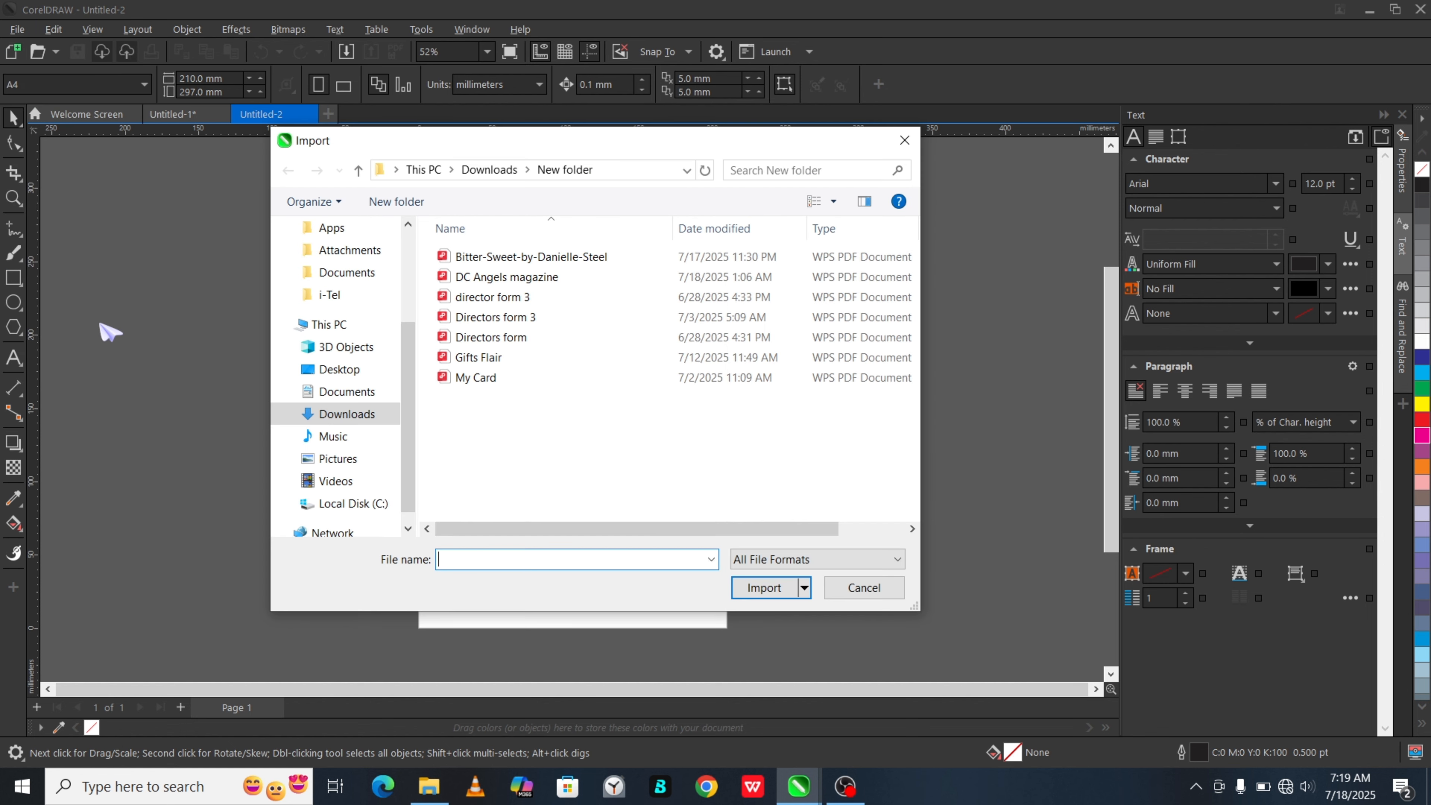
left_click(545, 279)
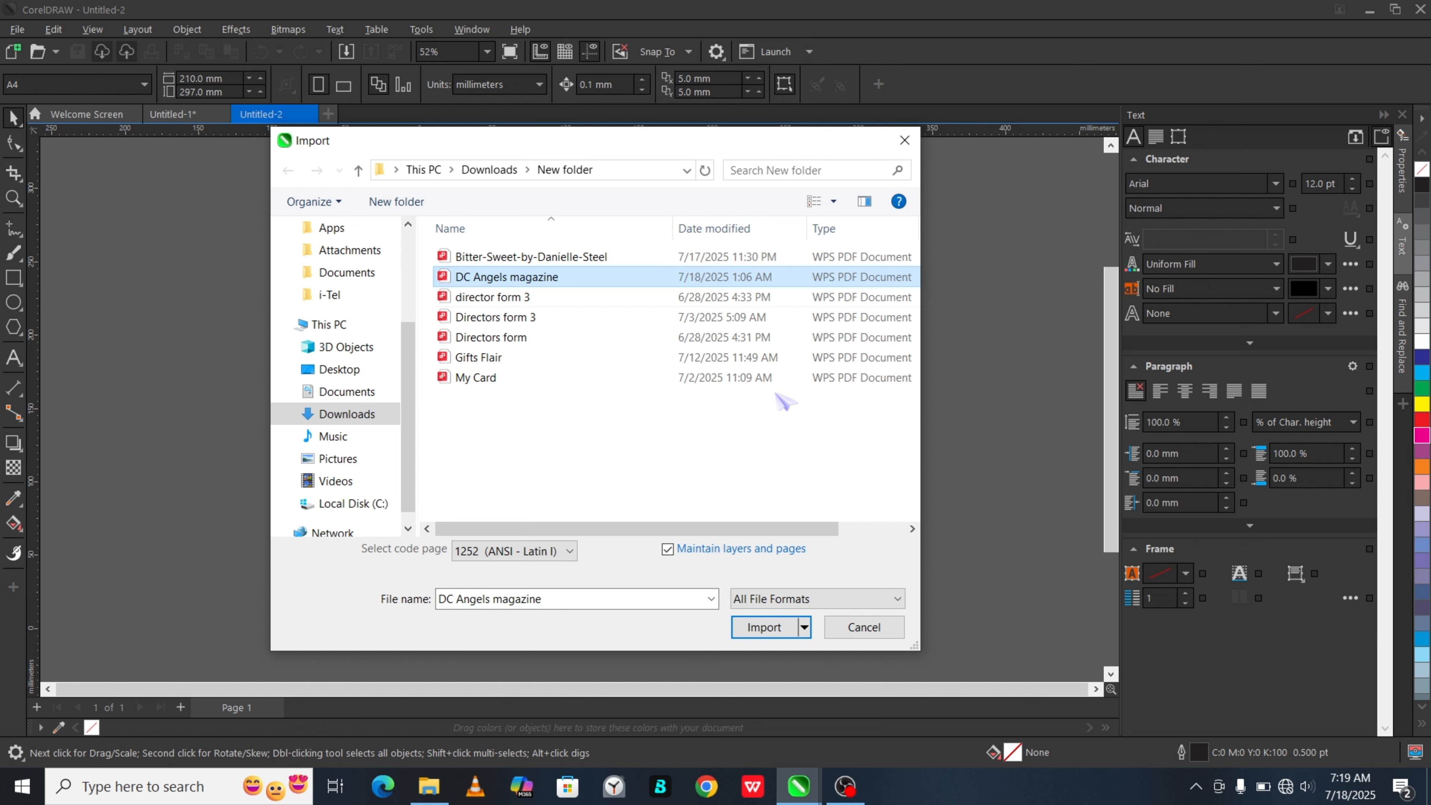
left_click(767, 627)
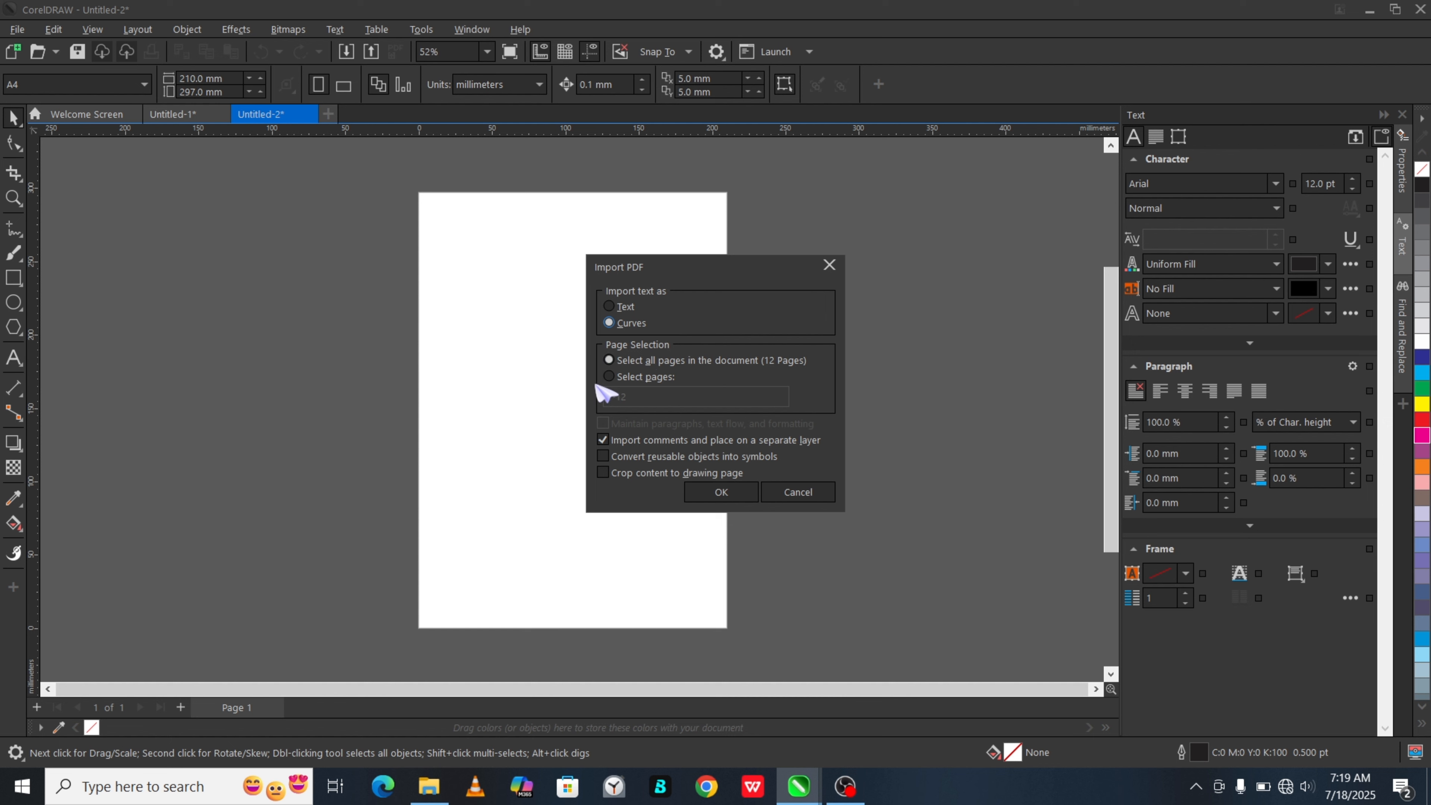
Import only pages 2,5,6,12 of the PDF as curves, centre them on the page and deselect
left_click(609, 376)
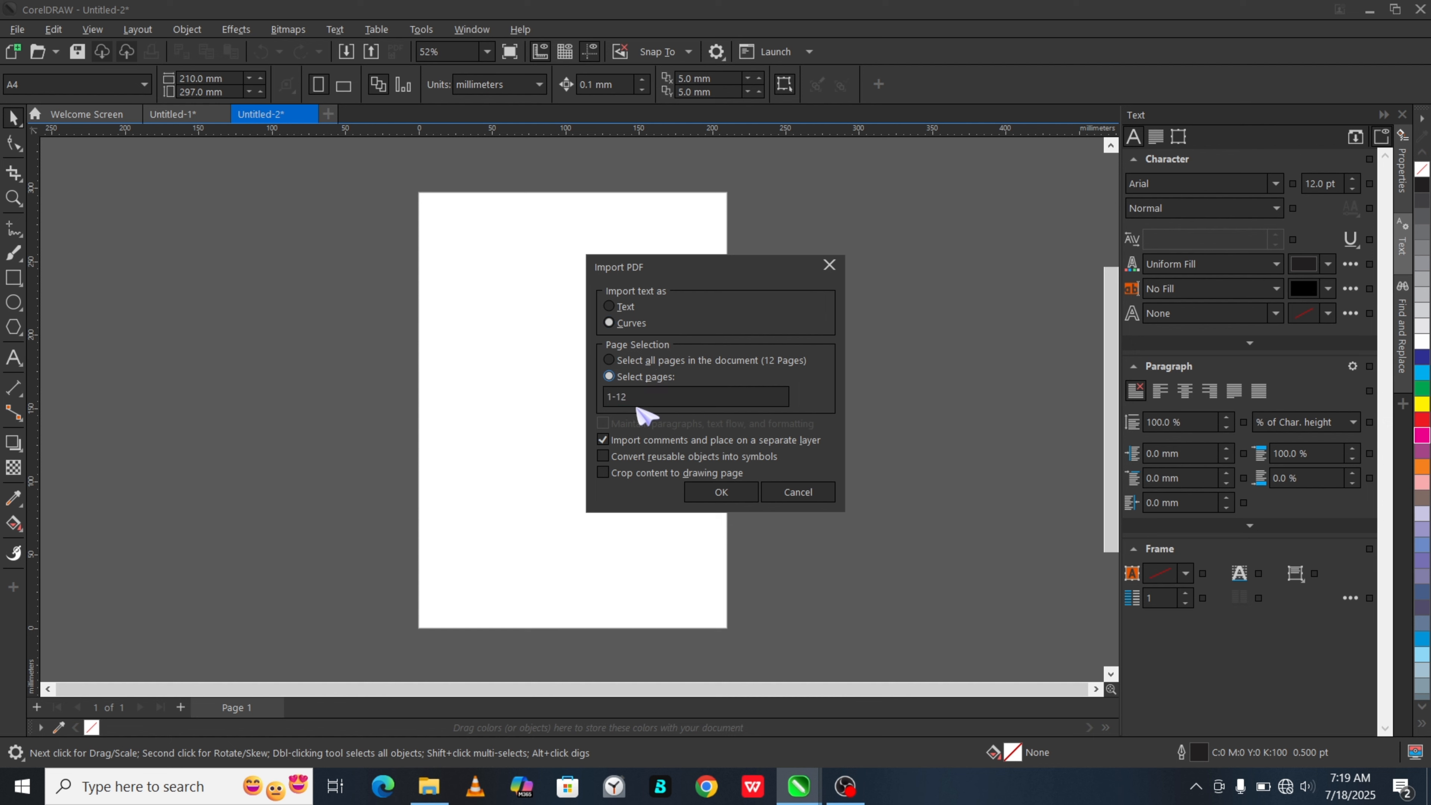
left_click_drag(663, 399, 600, 400)
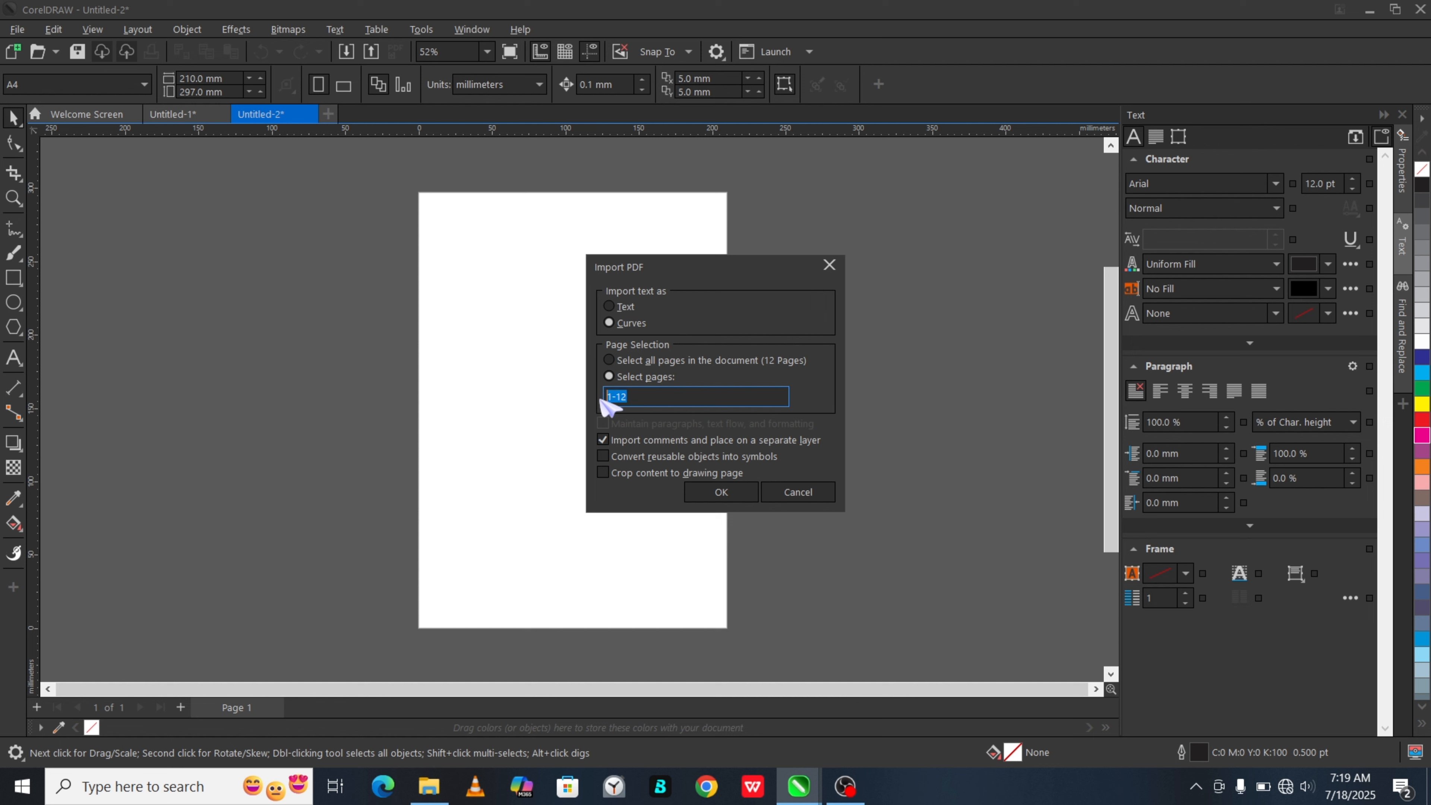
key("BackSpace")
type("2")
type("5")
type("12")
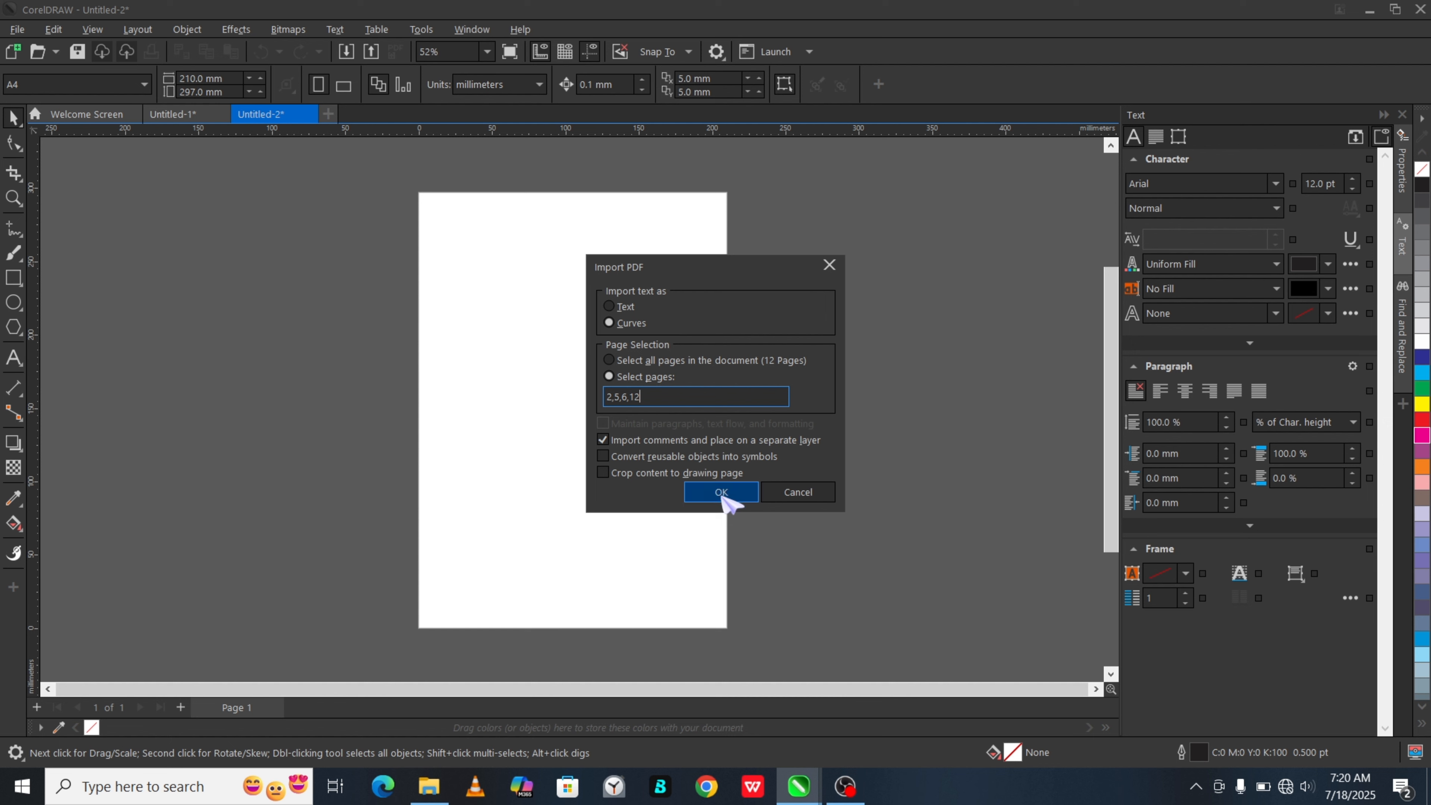
left_click(722, 493)
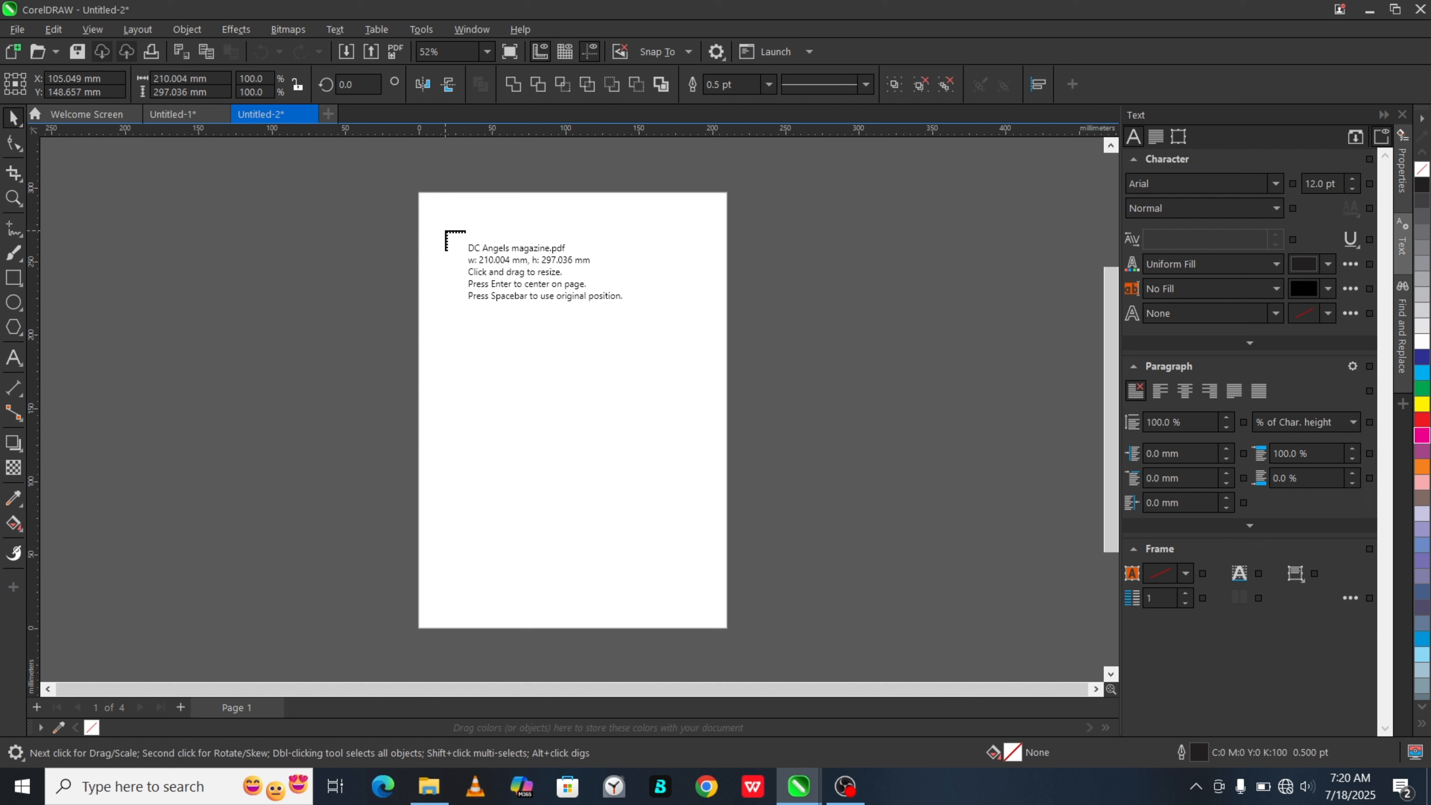
key("Return")
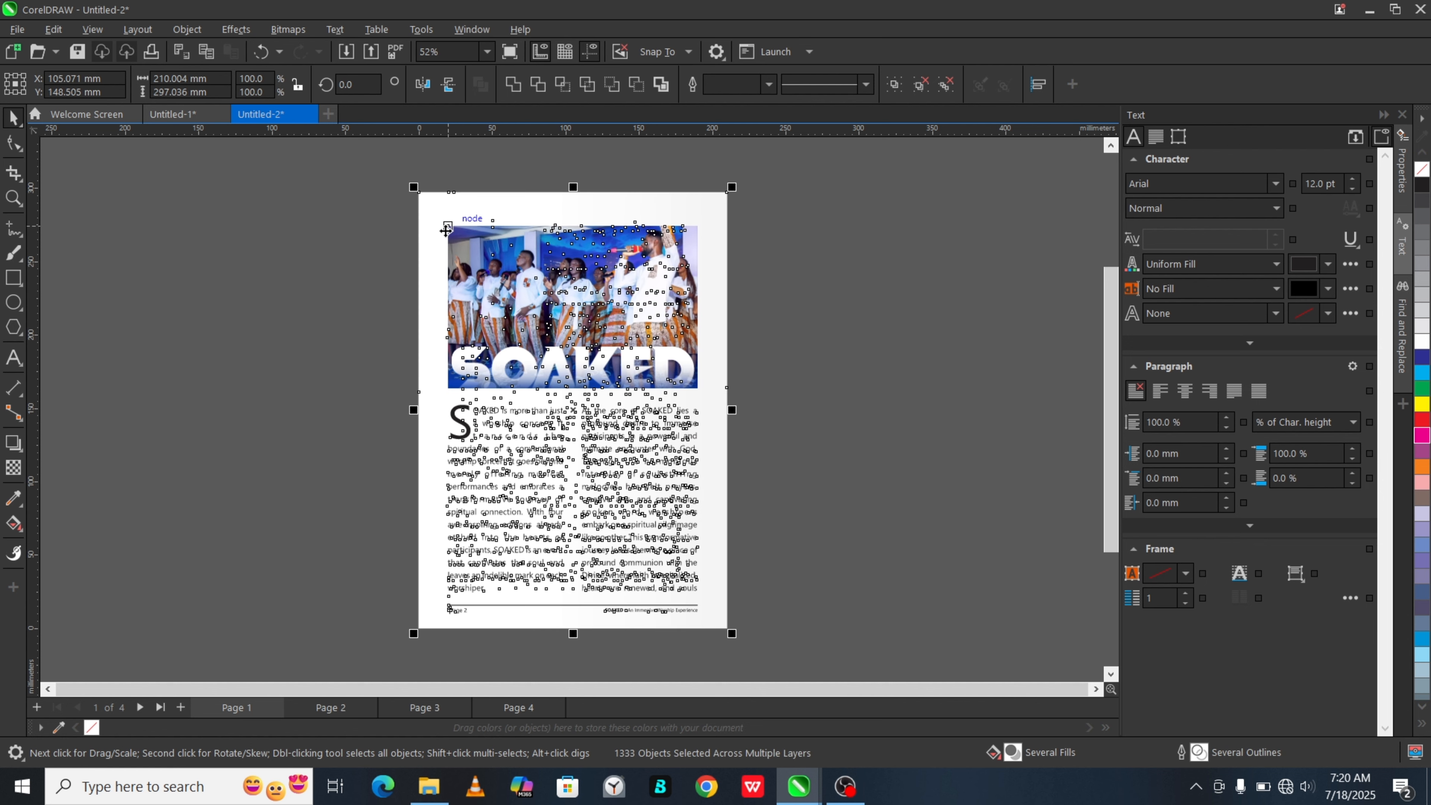
left_click(319, 262)
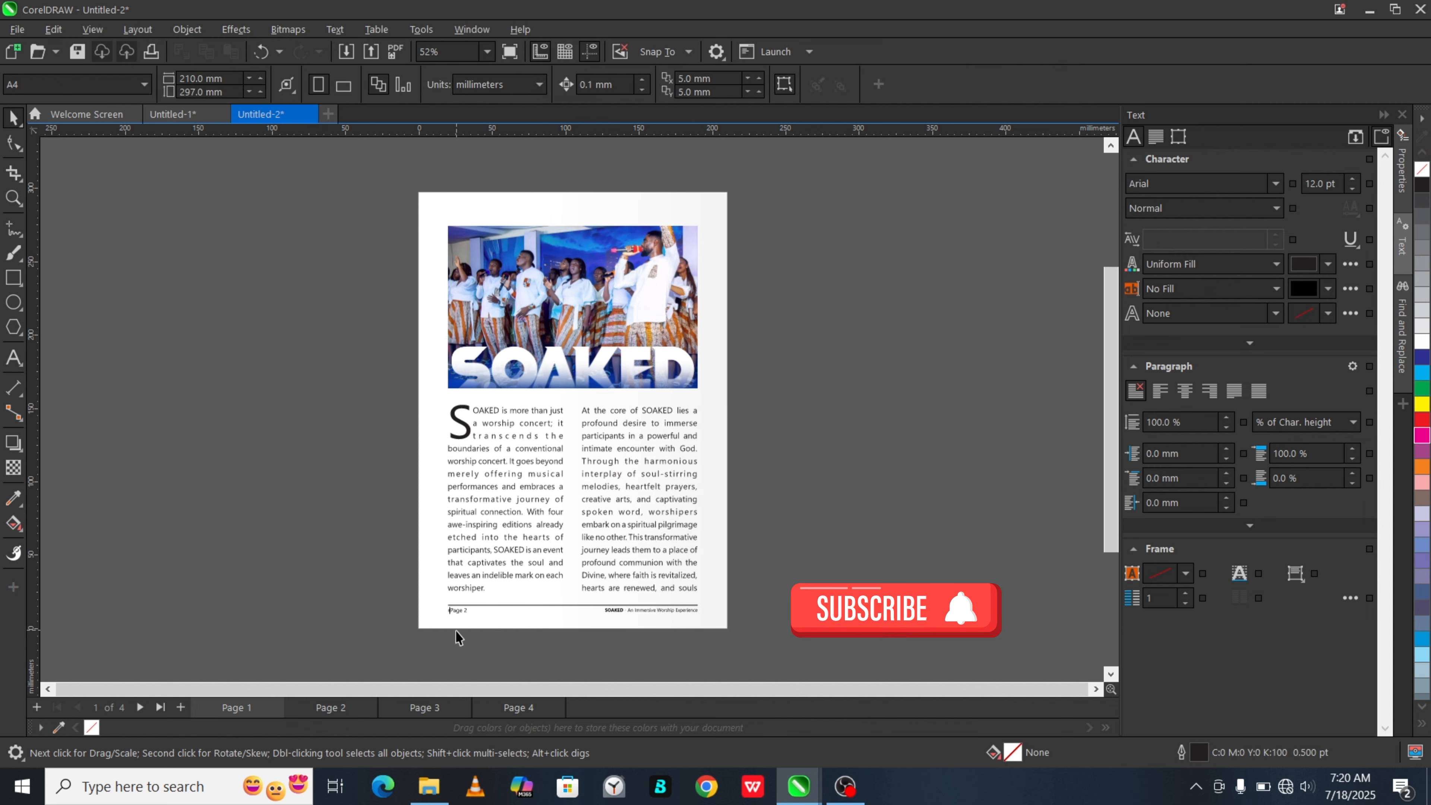
Check the printed page numbers and content on each page of the second document
scroll(452, 617, "up", 3)
left_click(316, 712)
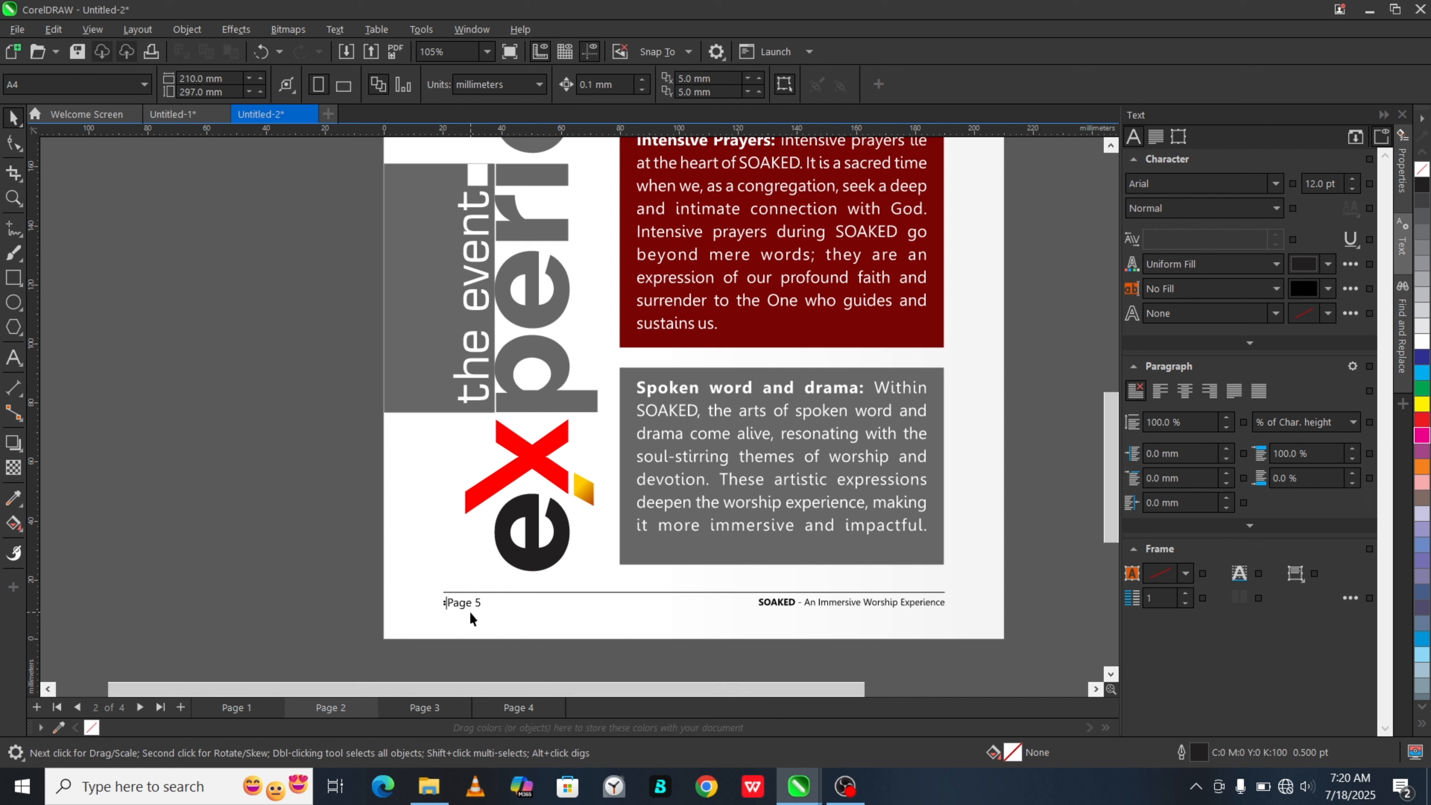
left_click(425, 709)
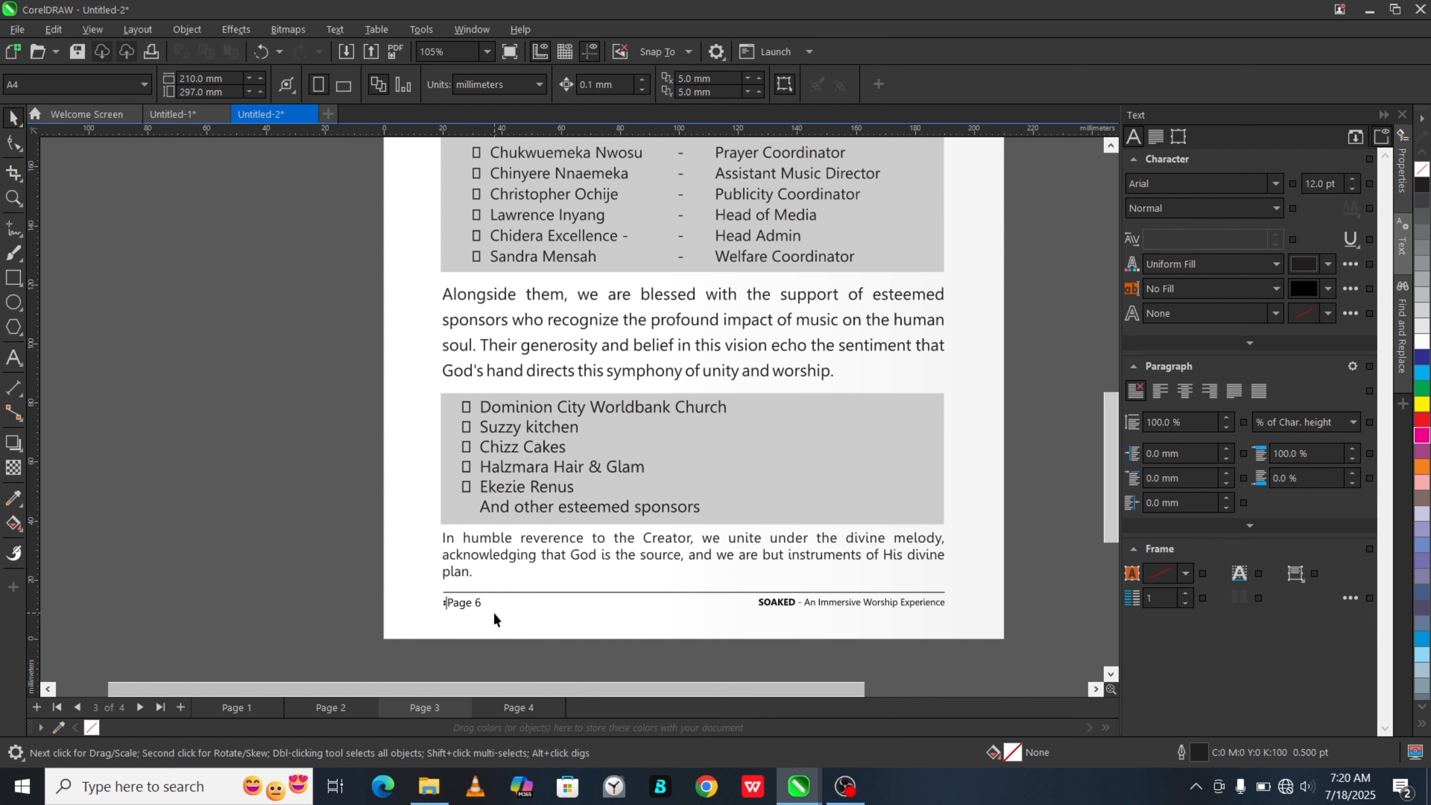
left_click(519, 707)
scroll(531, 597, "down", 3)
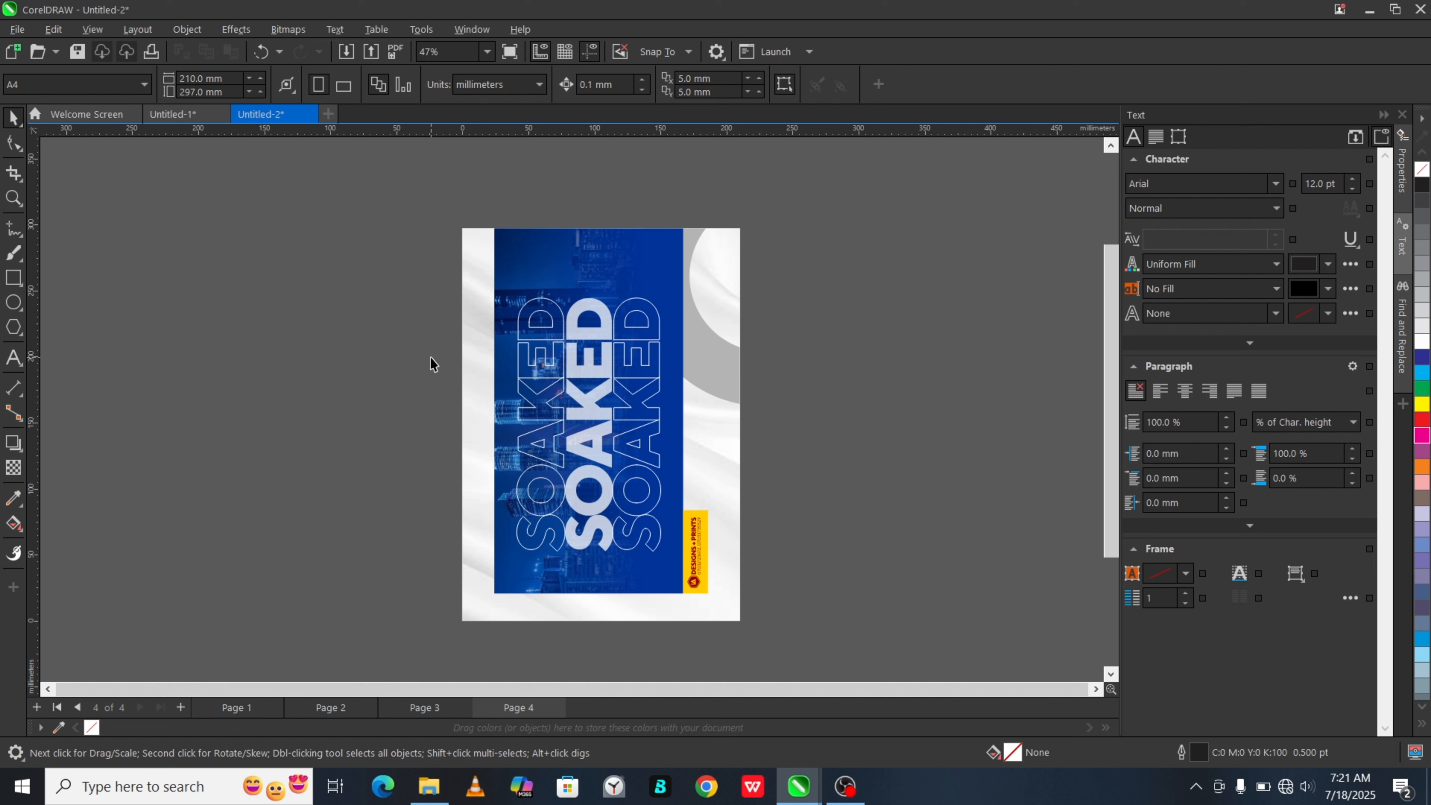
Switch to File Explorer and bring the My Card PDF from New folder in Downloads into the open CorelDRAW document
left_click(429, 786)
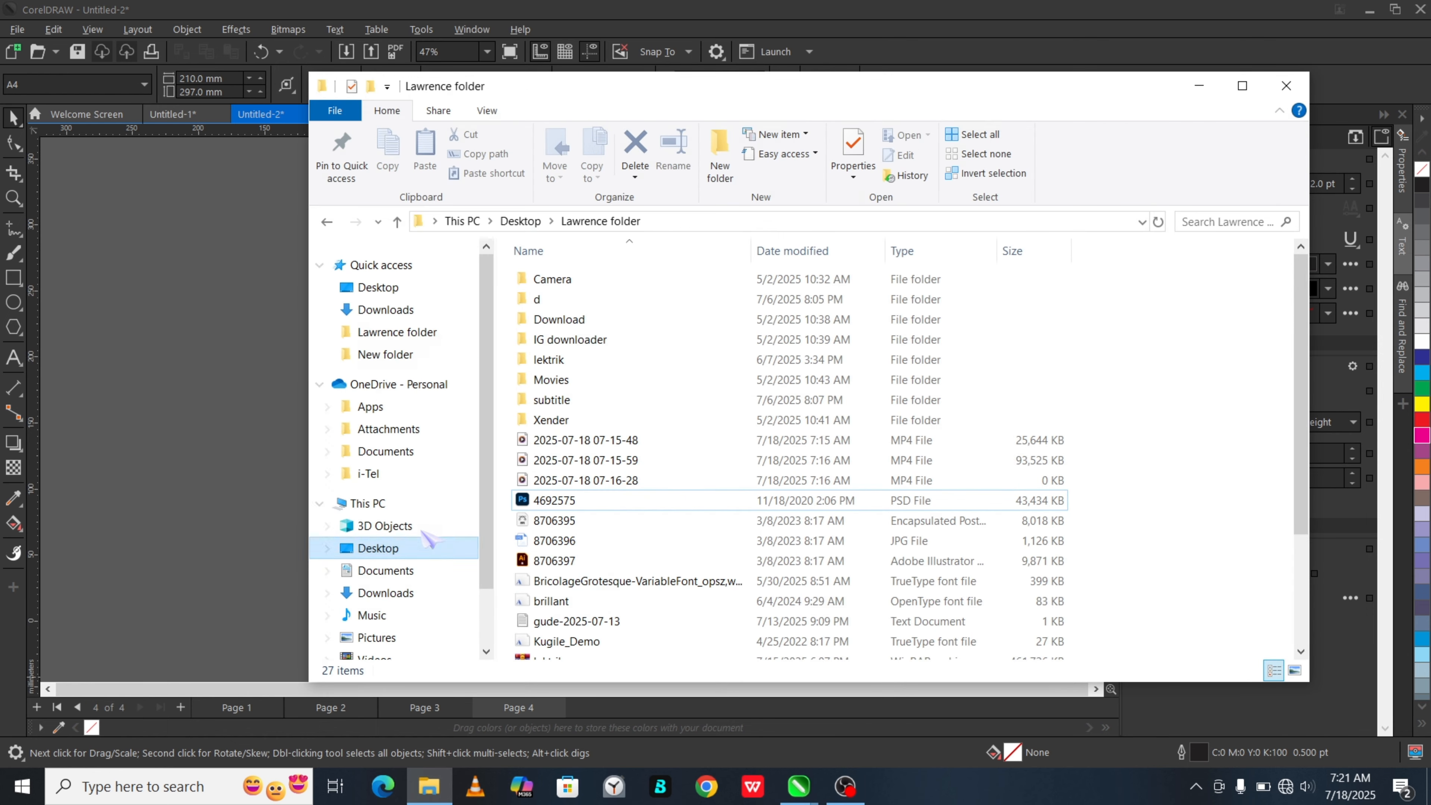
left_click(395, 310)
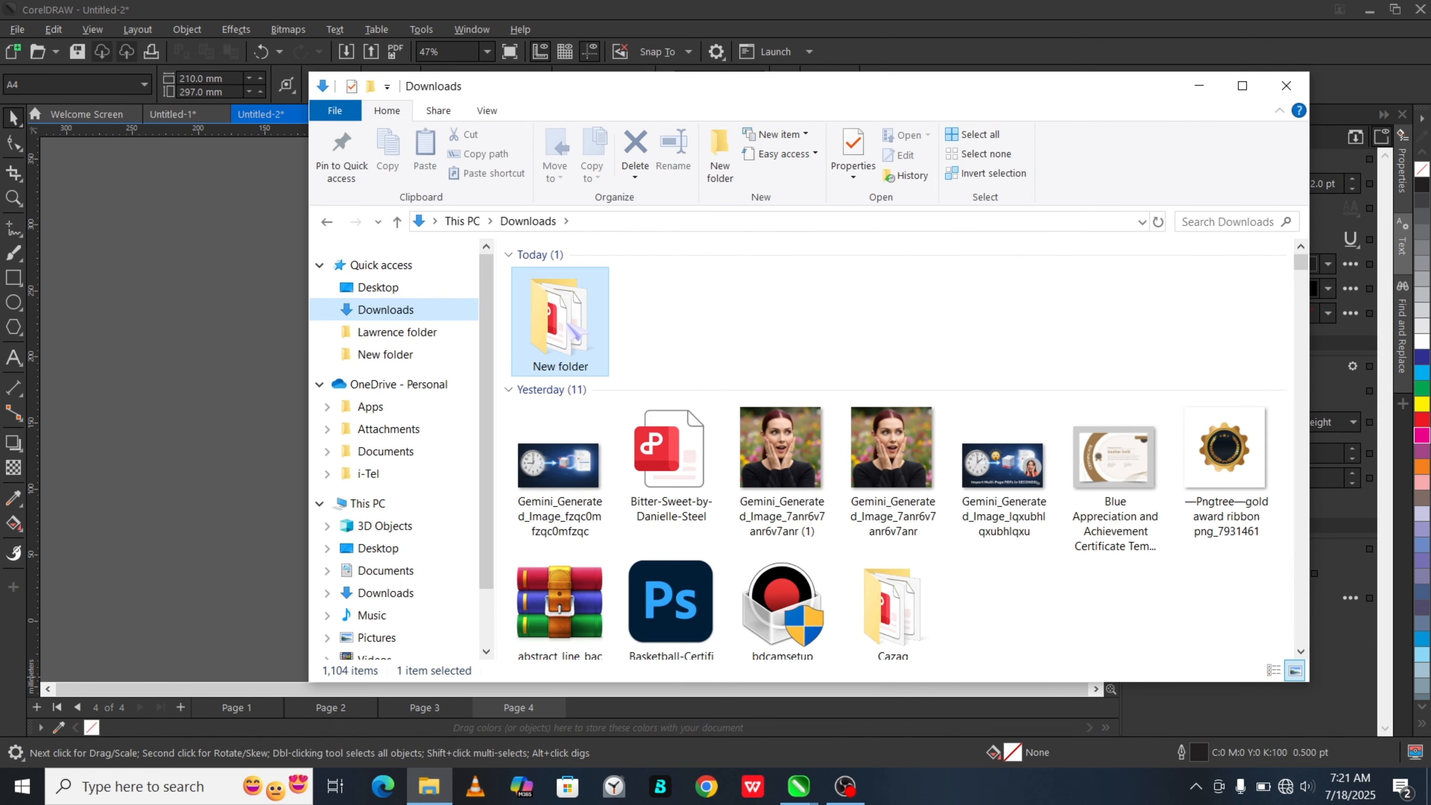
double_click(560, 324)
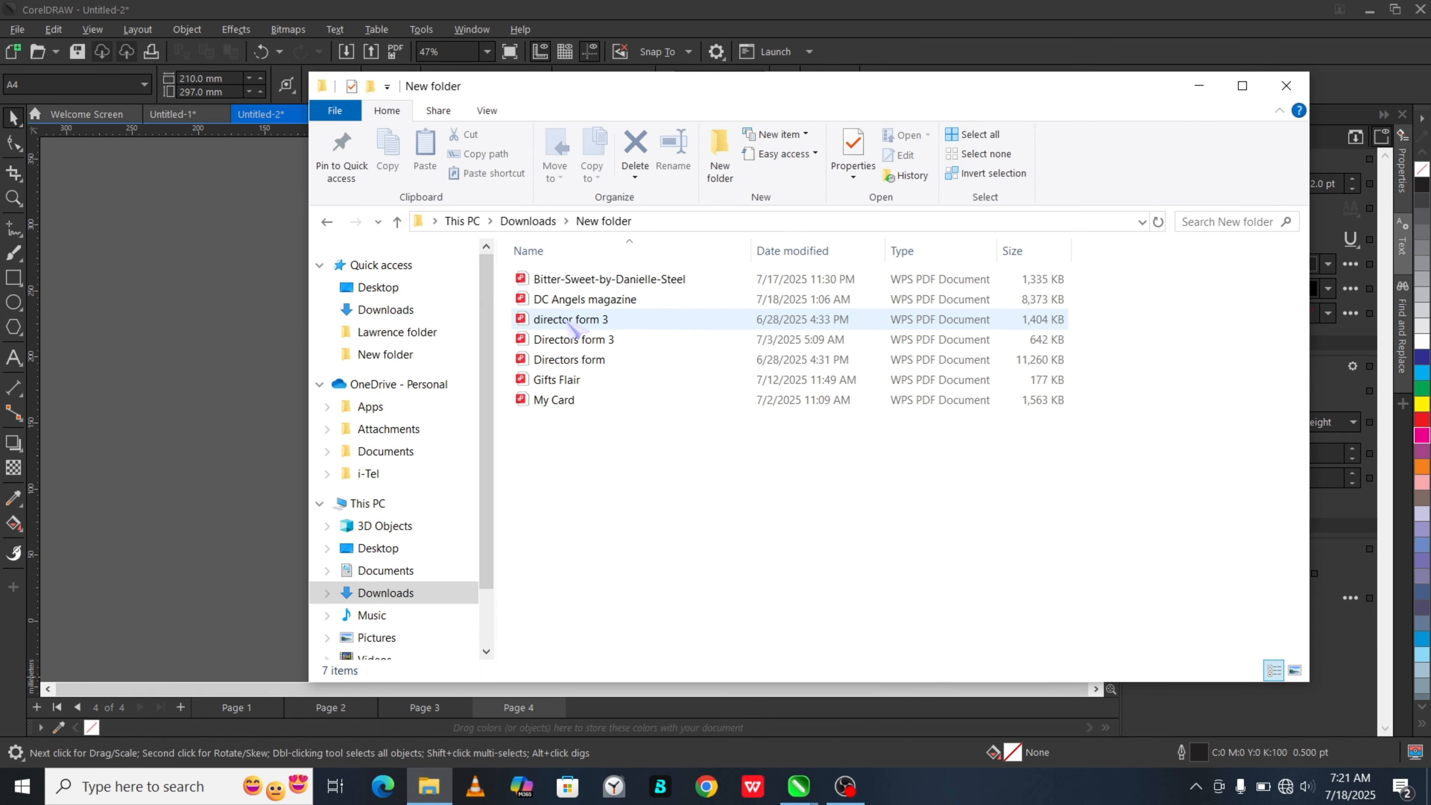
left_click(576, 401)
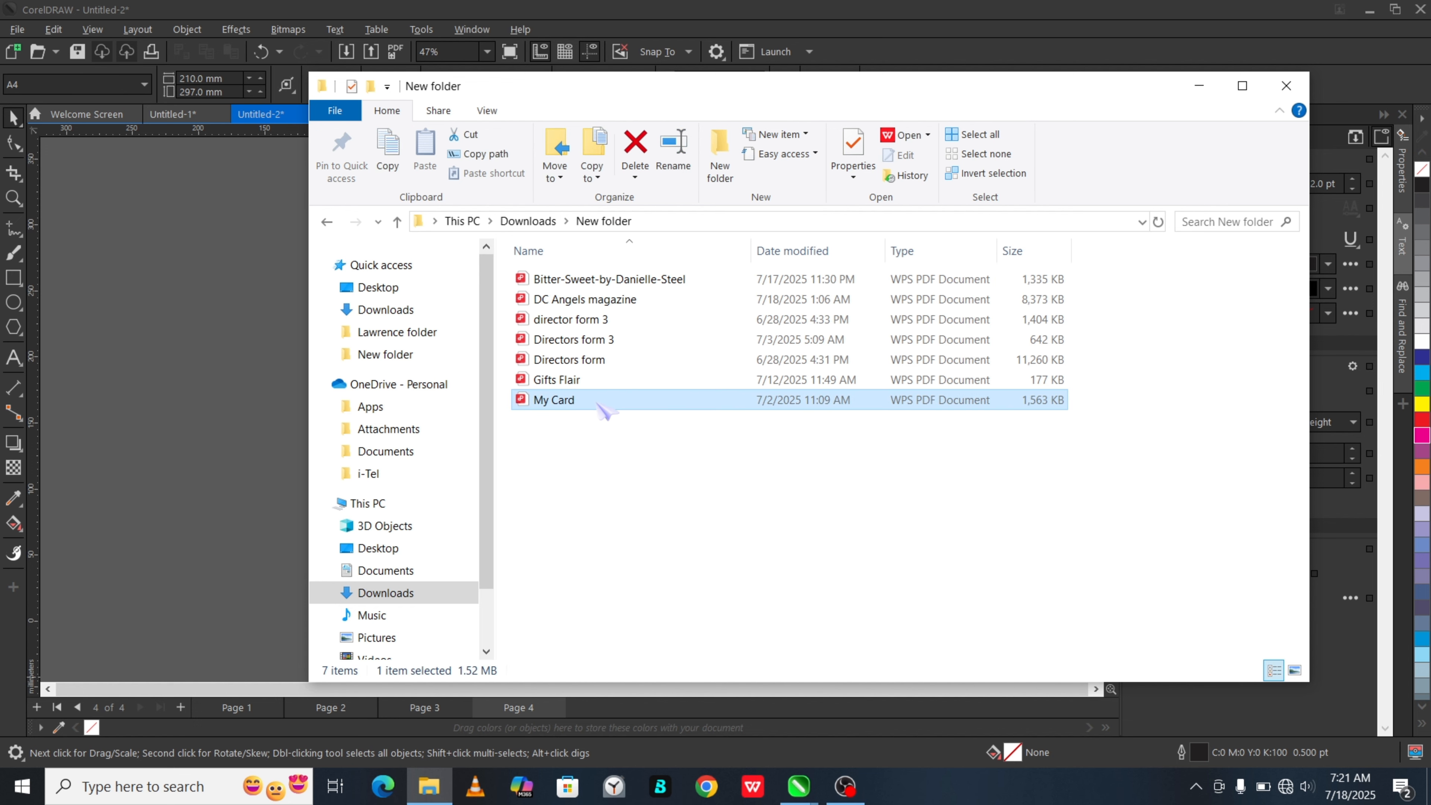
left_click_drag(600, 407, 186, 376)
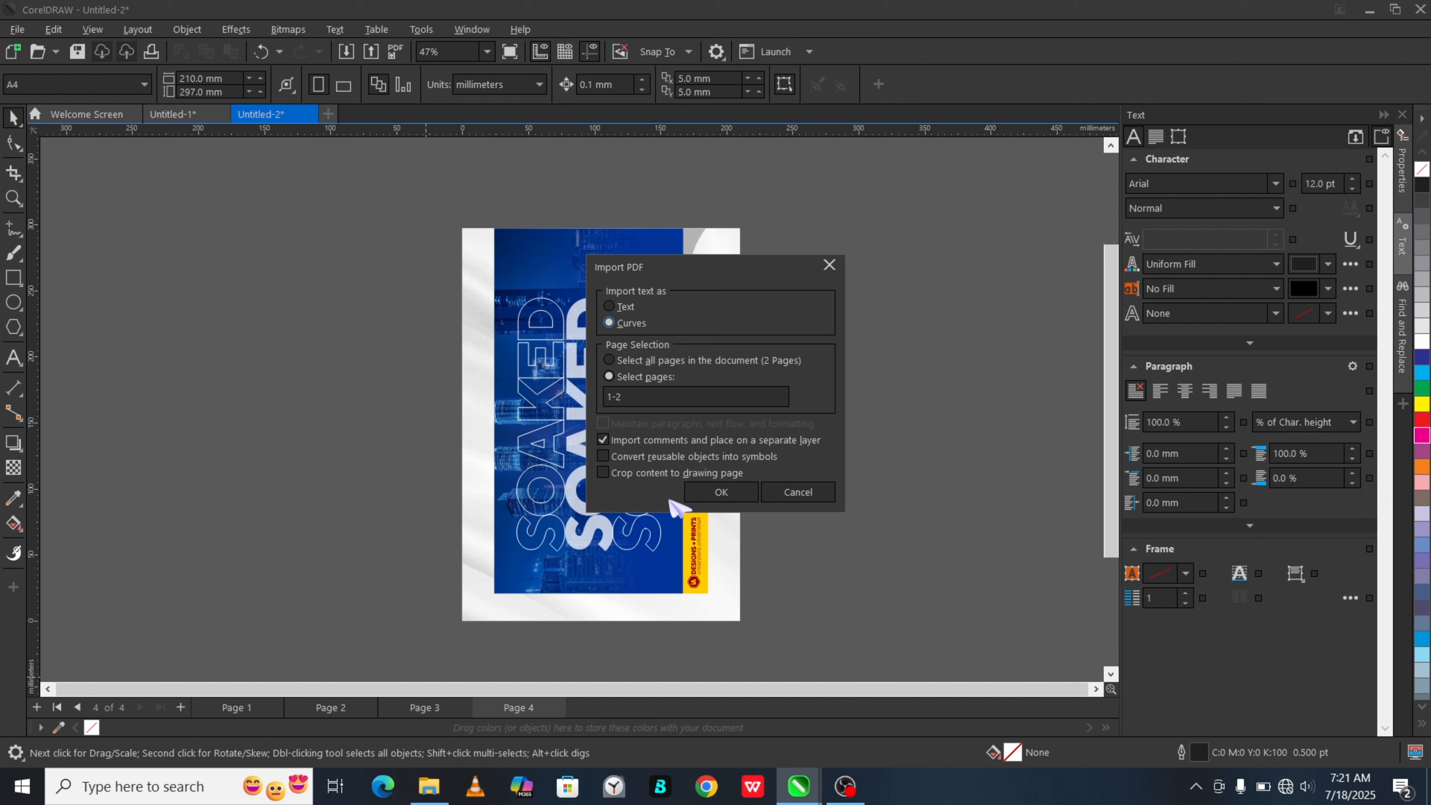
Import pages 1-2 as curves with permanent PANOSE font substitution, and move the card about 63 mm closer to the page
left_click(721, 492)
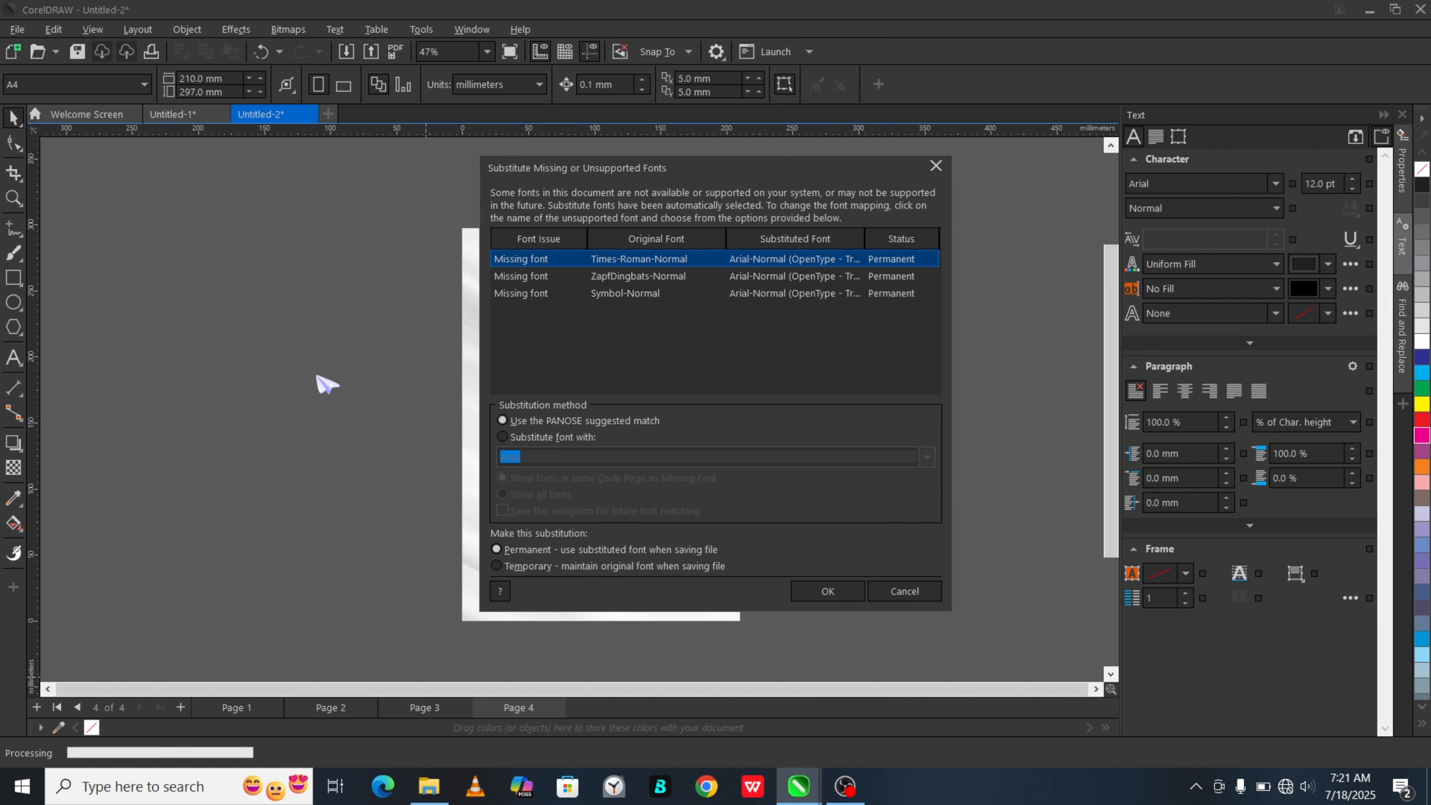
left_click(829, 593)
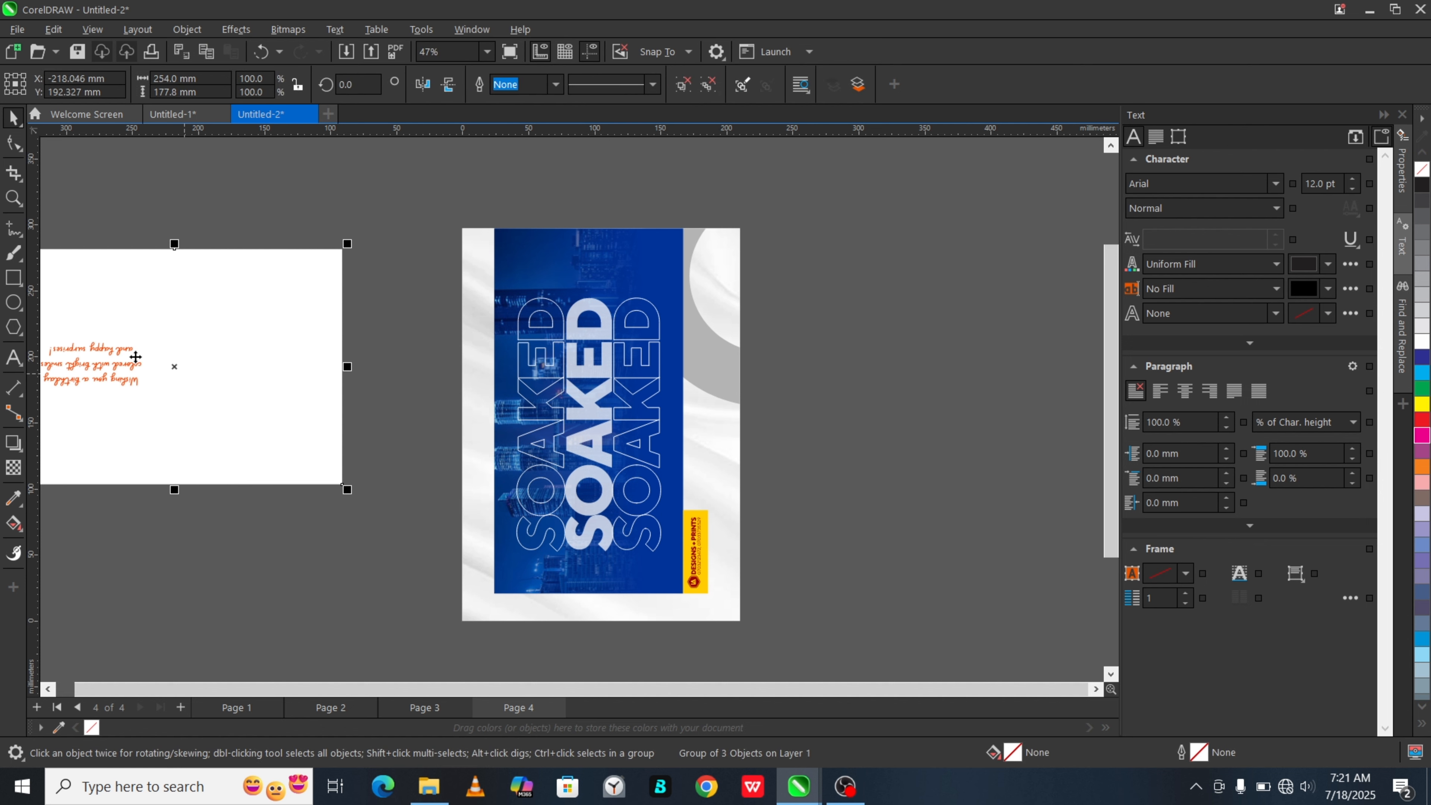
scroll(296, 444, "down", 1)
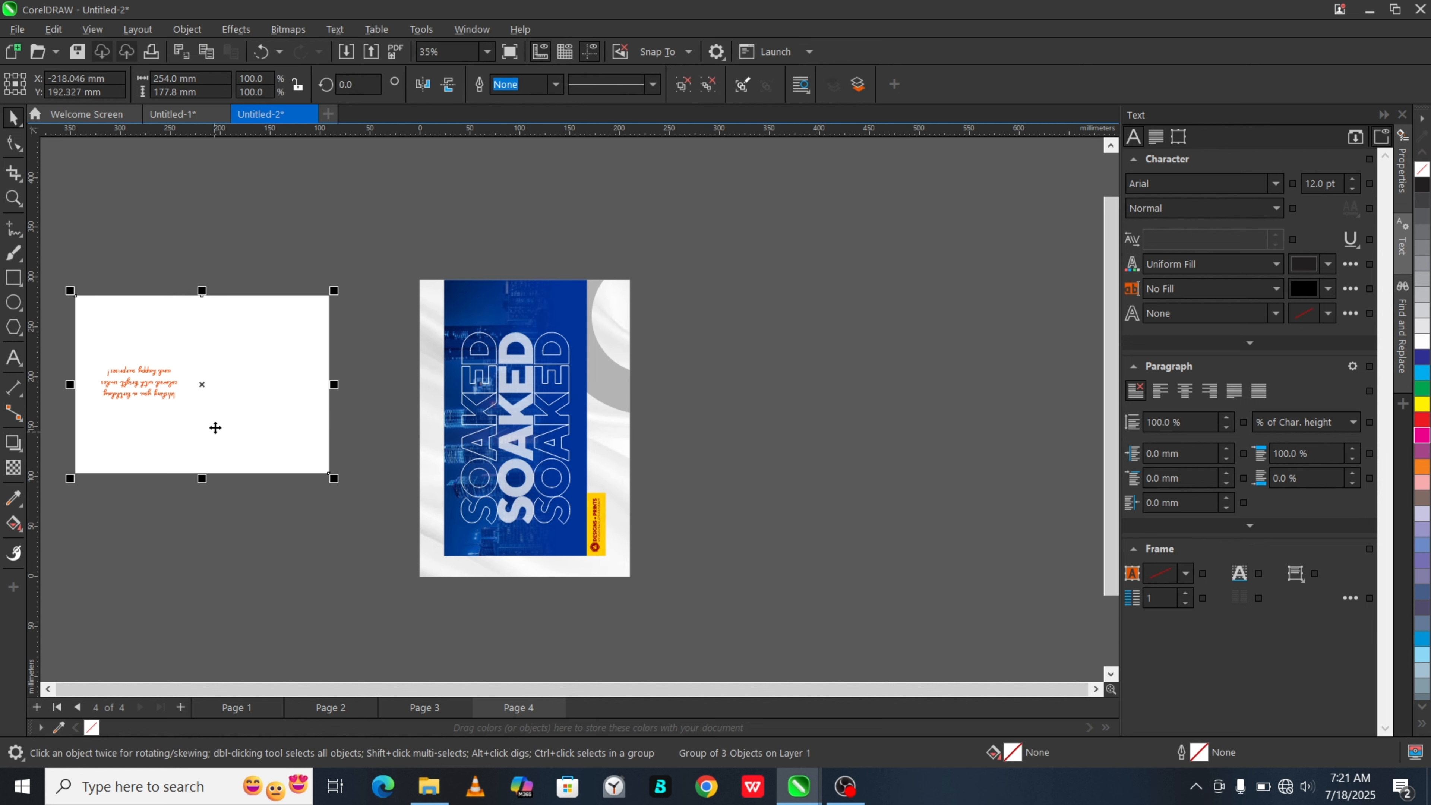
left_click_drag(158, 420, 222, 430)
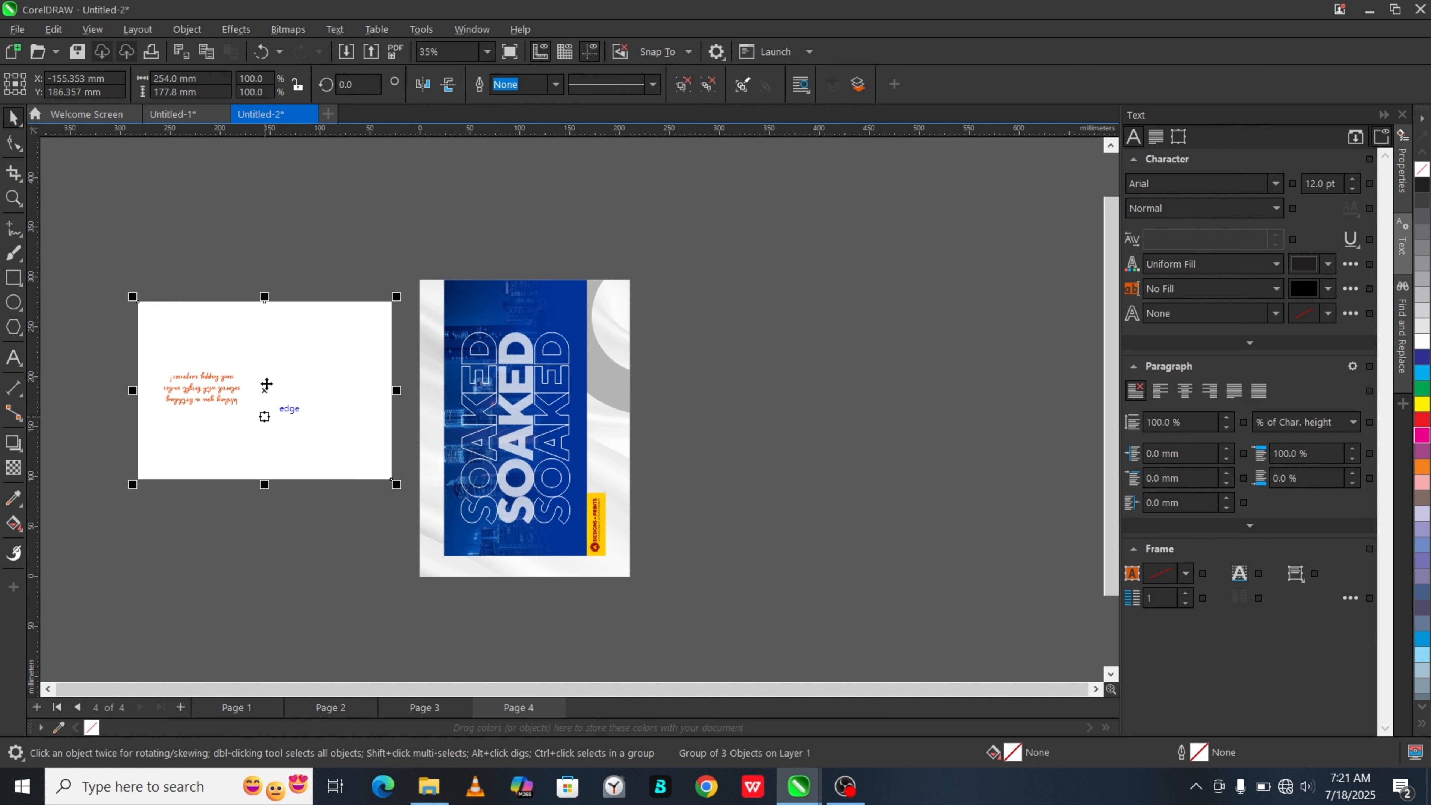
Ungroup the imported card beside the page and move its message sheet to the opposite side of the SOAKED page, about X 387 mm, Y 175 mm
left_click_drag(262, 386, 248, 391)
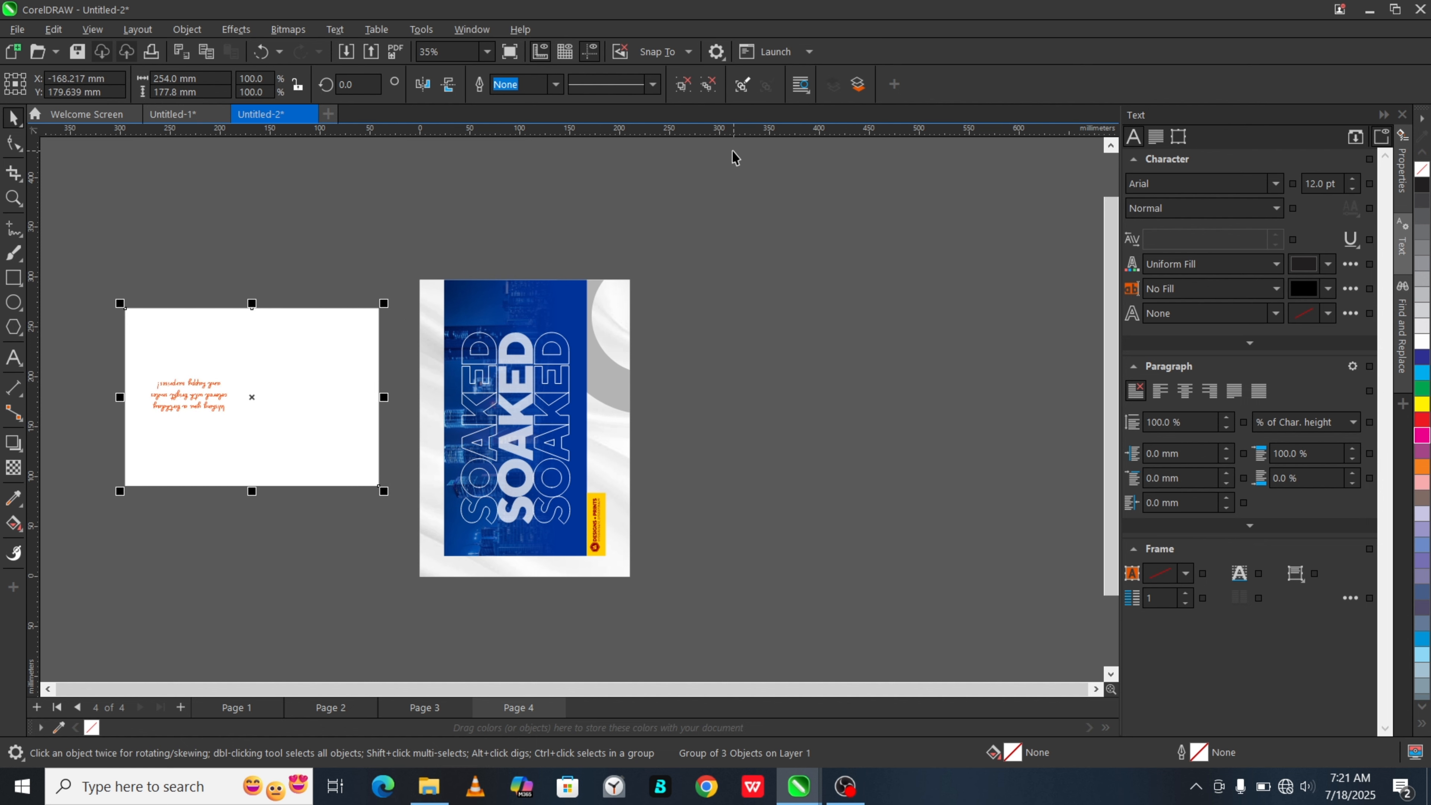
left_click(684, 86)
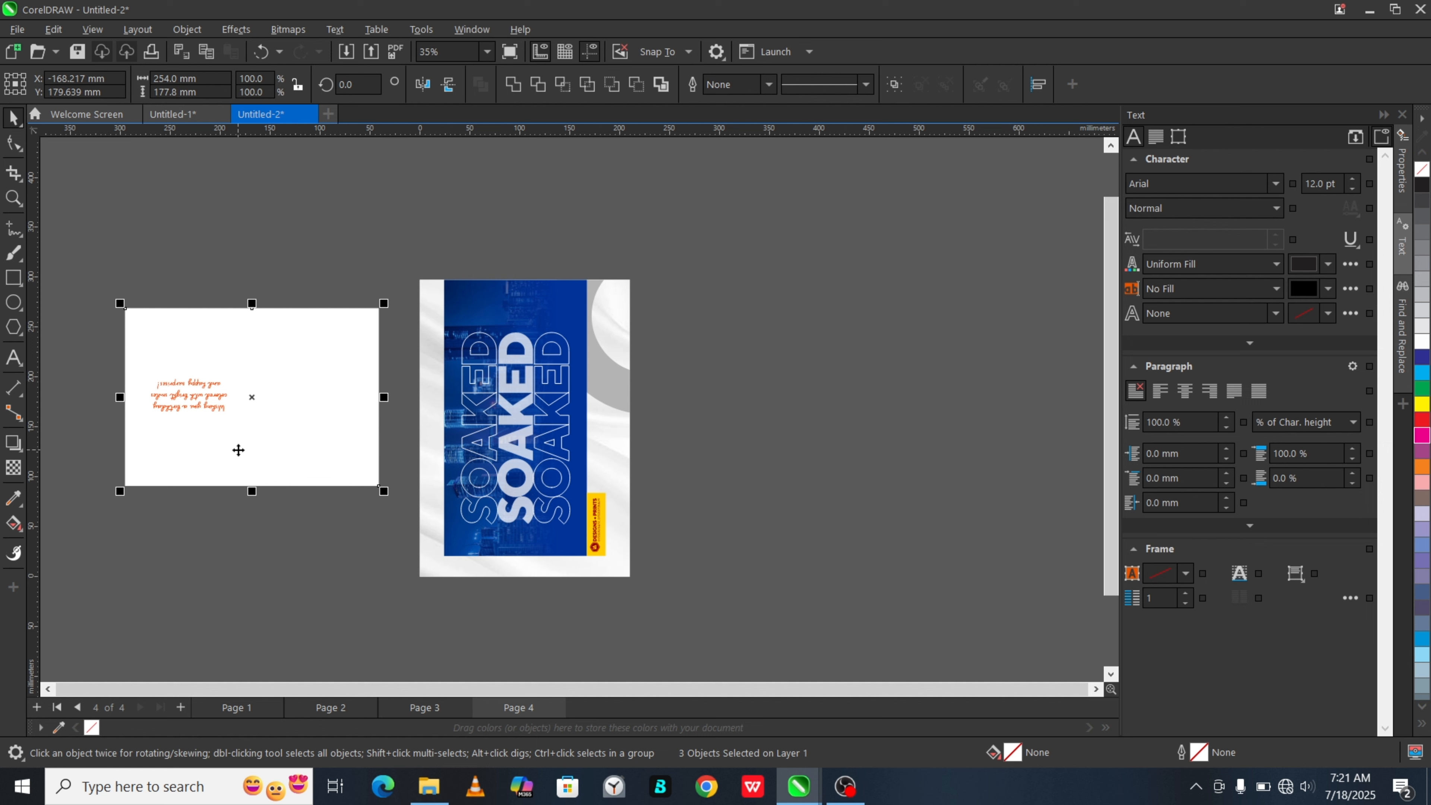
left_click(246, 544)
left_click(208, 403)
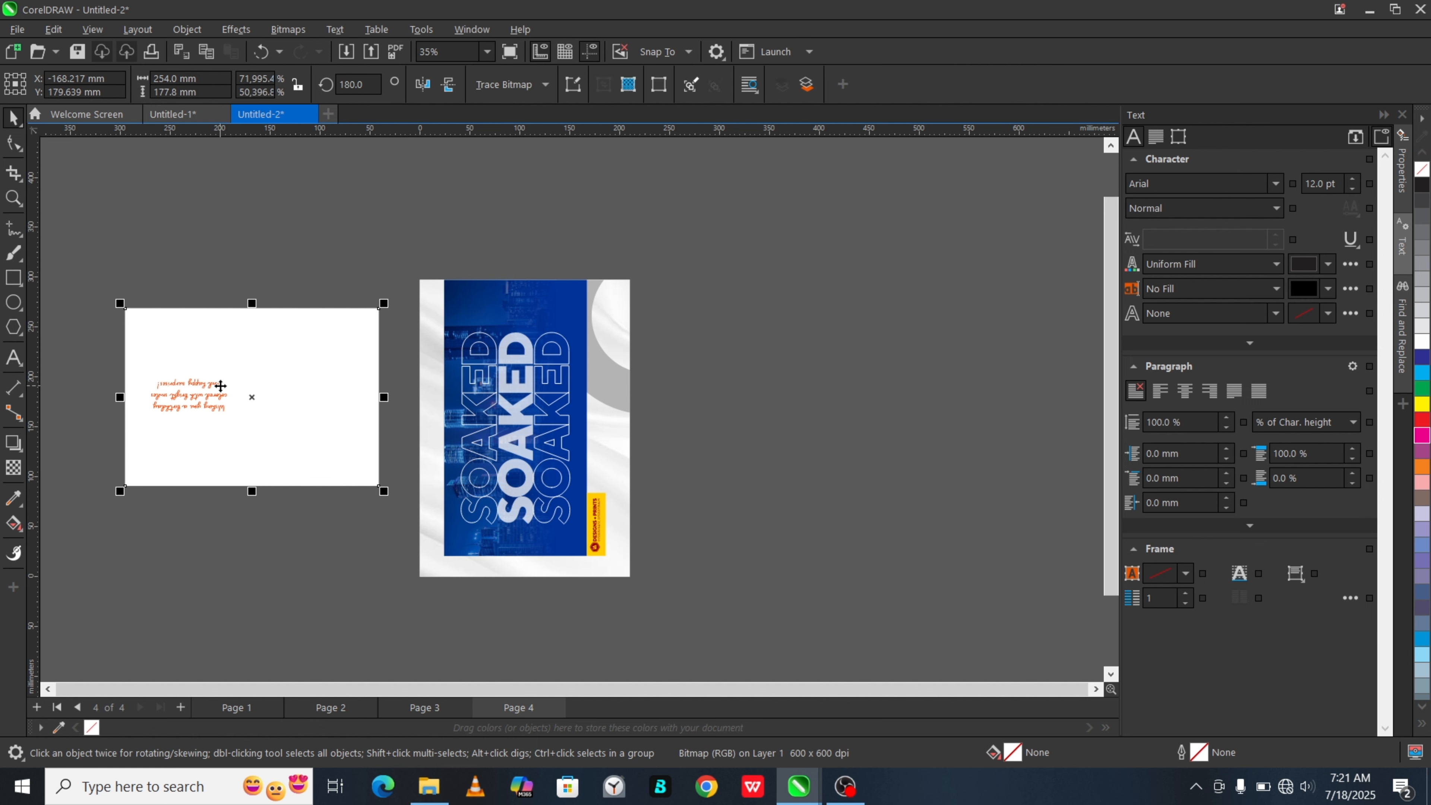
left_click_drag(217, 387, 788, 386)
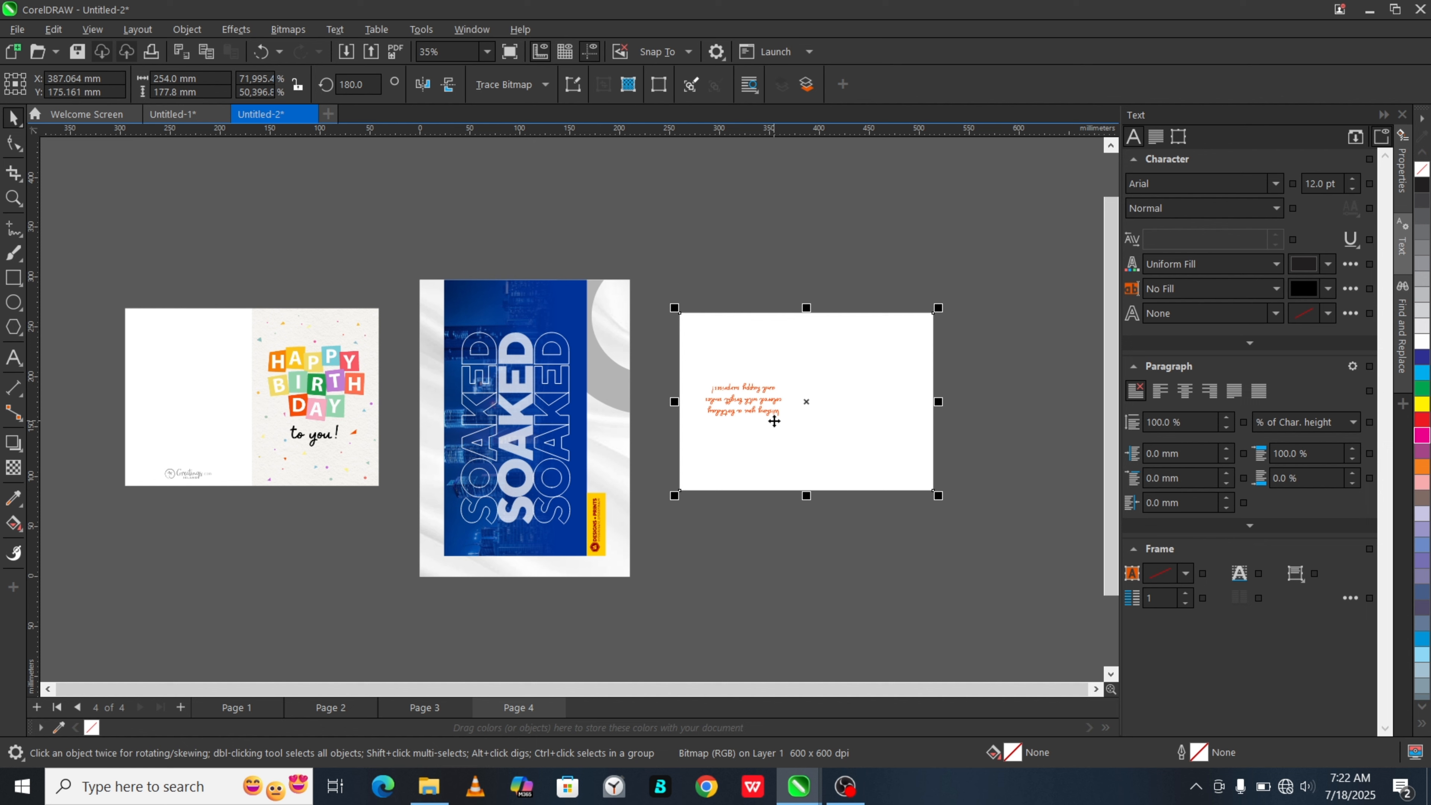
Move the message sheet back over the birthday cover and reposition it beyond the SOAKED page at about X 393 mm, Y 180 mm
left_click_drag(774, 421, 216, 296)
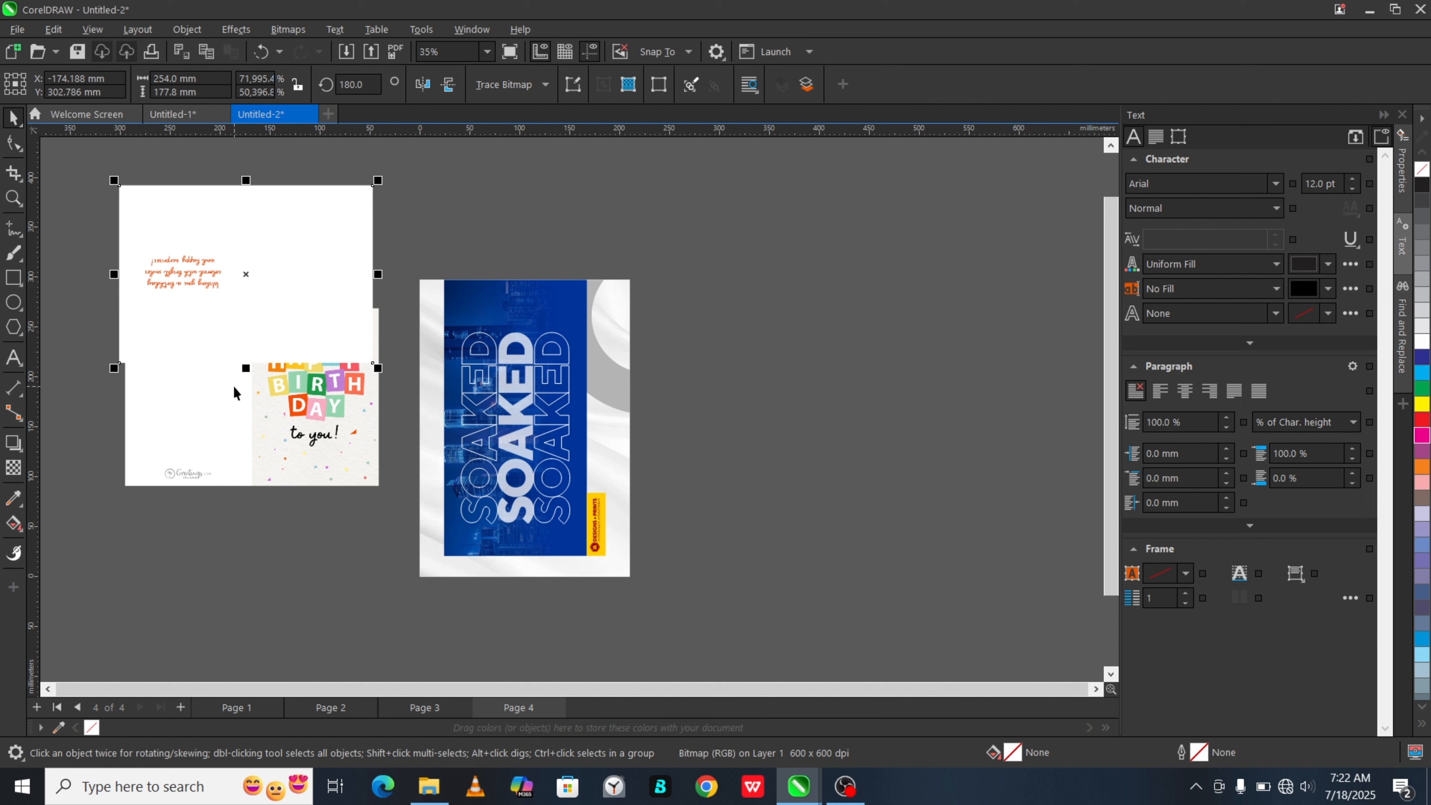
left_click(71, 168)
left_click_drag(231, 235, 797, 353)
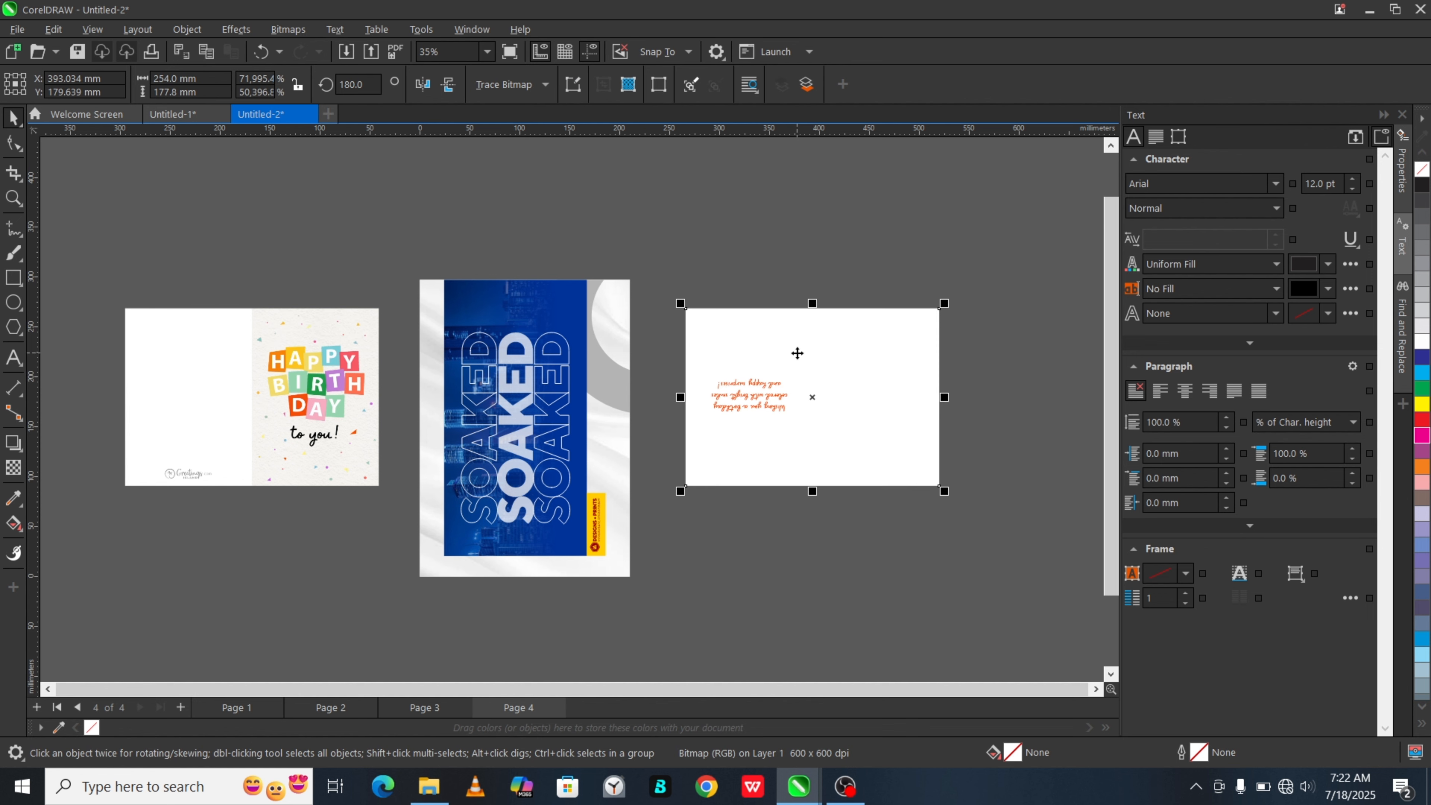